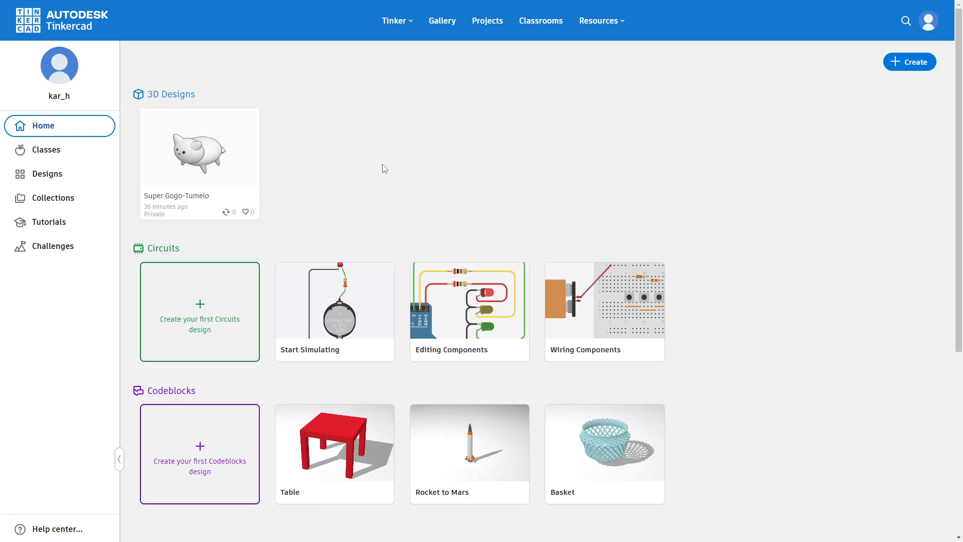
Create a new 3D design from the dashboard
{"action": "mouse_move", "coordinate": [222, 155]}
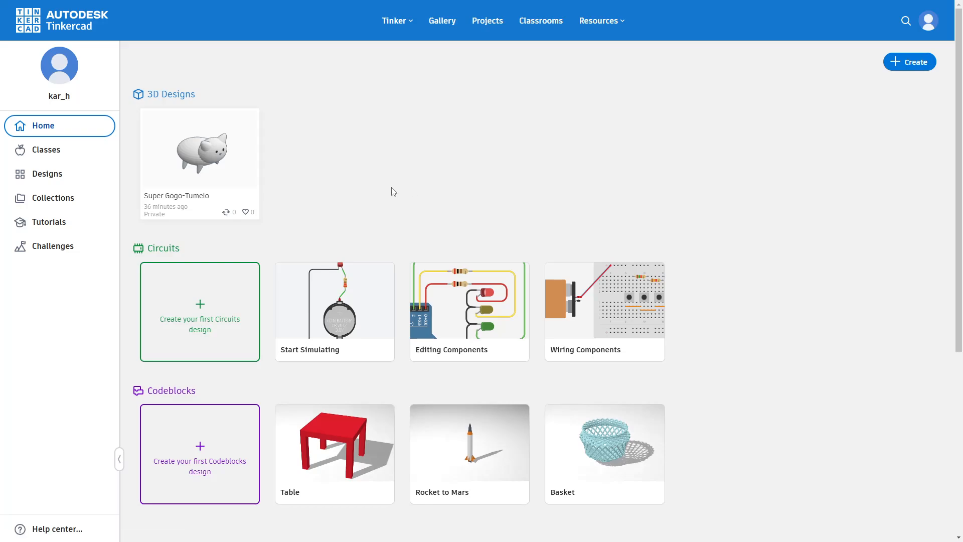
{"action": "left_click", "coordinate": [902, 70]}
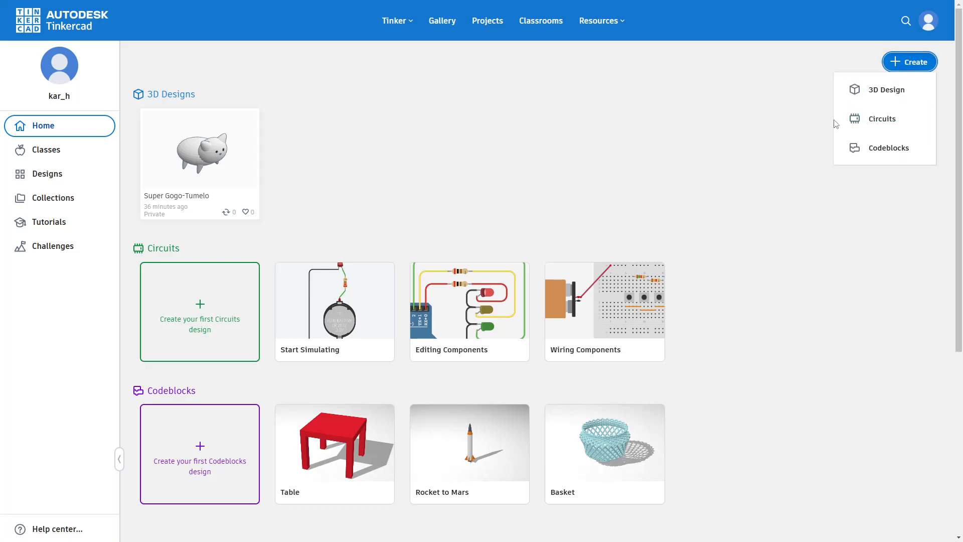
{"action": "left_click", "coordinate": [871, 94]}
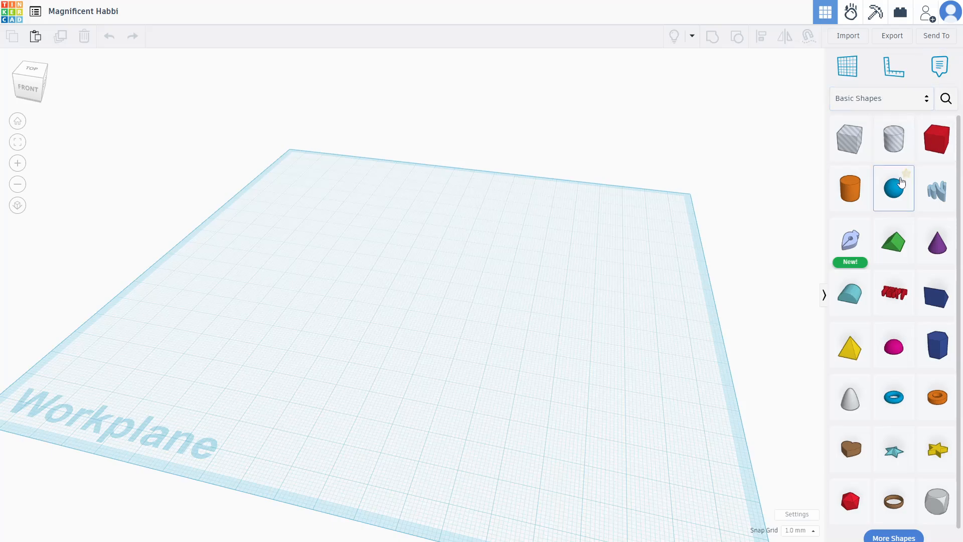
Place a sphere, a cylinder beside it and a pyramid in front of it on the workplane
{"action": "left_click", "coordinate": [550, 303]}
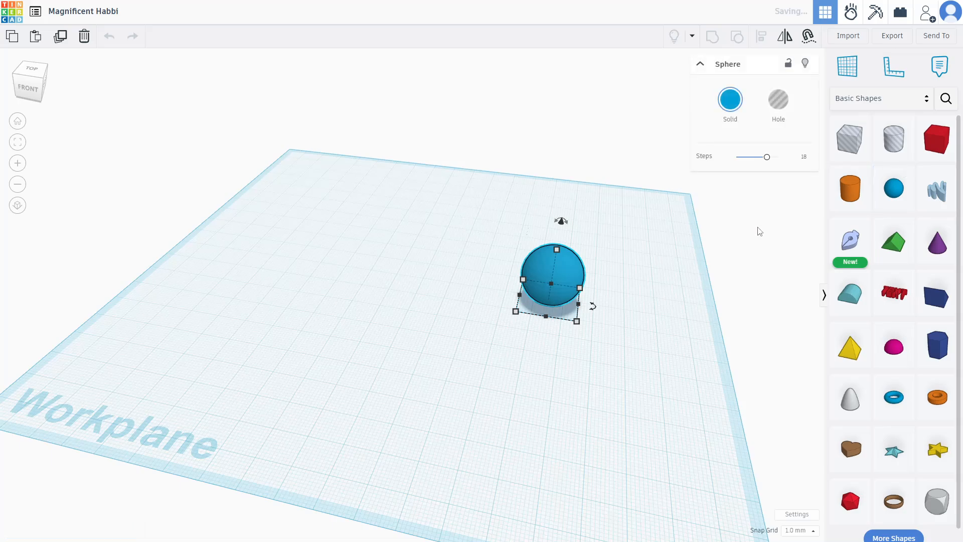
{"action": "left_click", "coordinate": [852, 198]}
{"action": "left_click", "coordinate": [476, 315]}
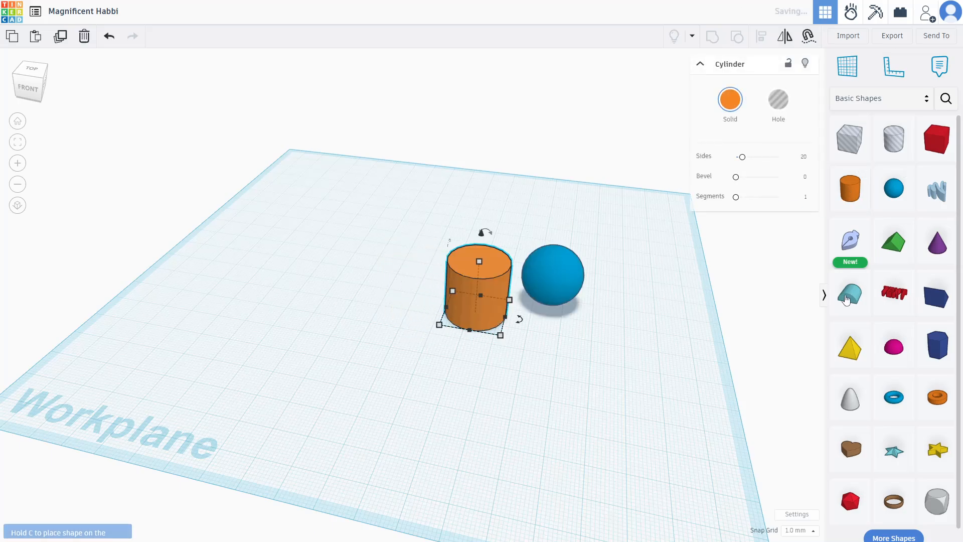
{"action": "left_click", "coordinate": [850, 346]}
{"action": "left_click", "coordinate": [586, 302]}
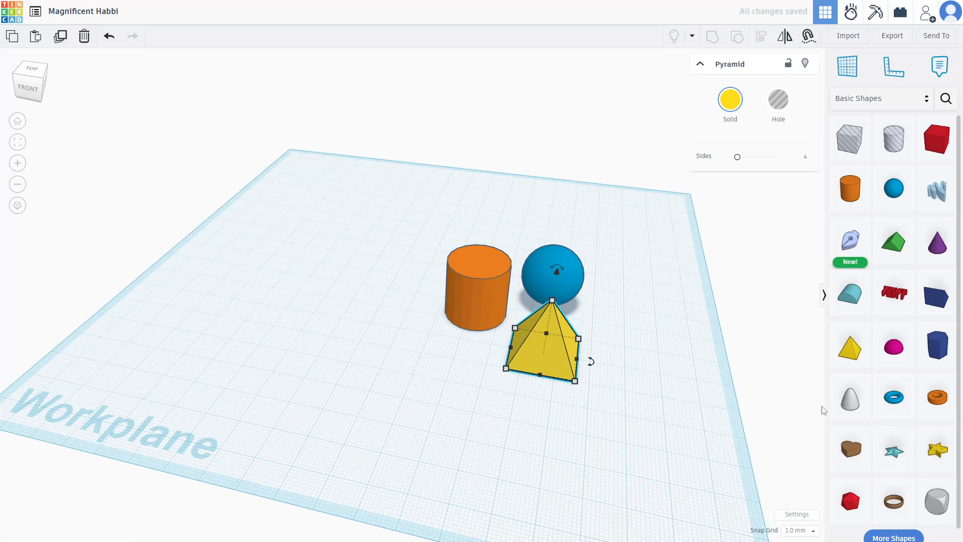
Add a paraboloid beside the sphere, plus a torus and an icosahedron on the other side of the pyramid and cylinder
{"action": "left_click", "coordinate": [850, 396]}
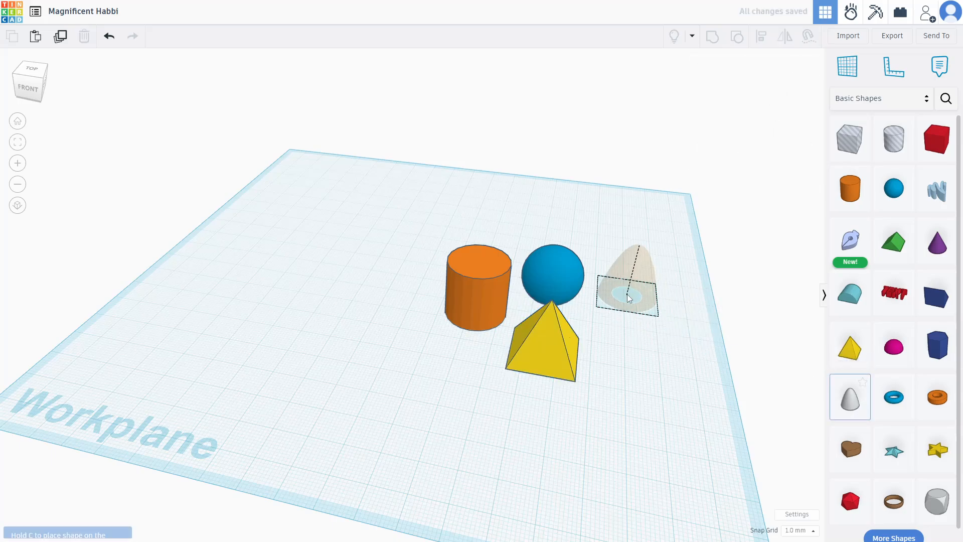
{"action": "left_click", "coordinate": [624, 299]}
{"action": "left_click", "coordinate": [460, 348]}
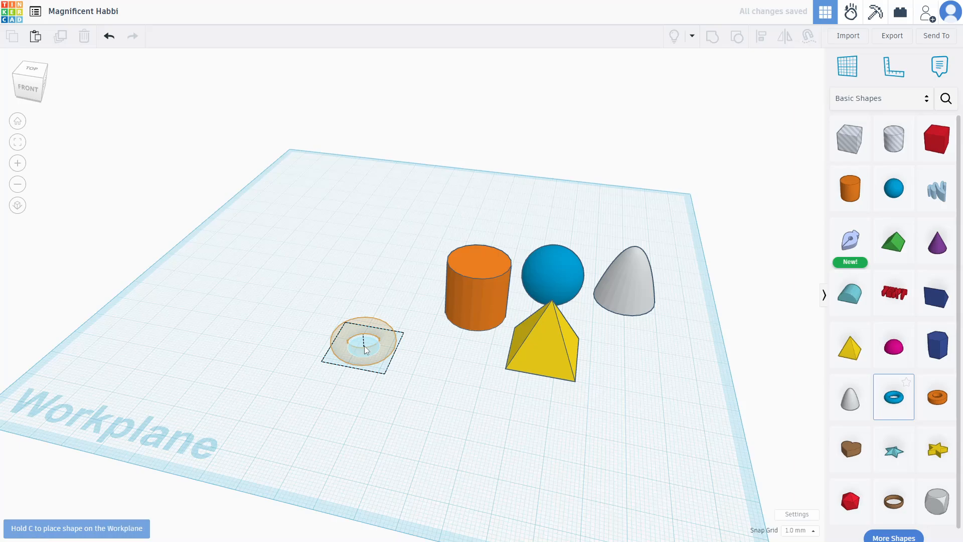
{"action": "left_click", "coordinate": [364, 342]}
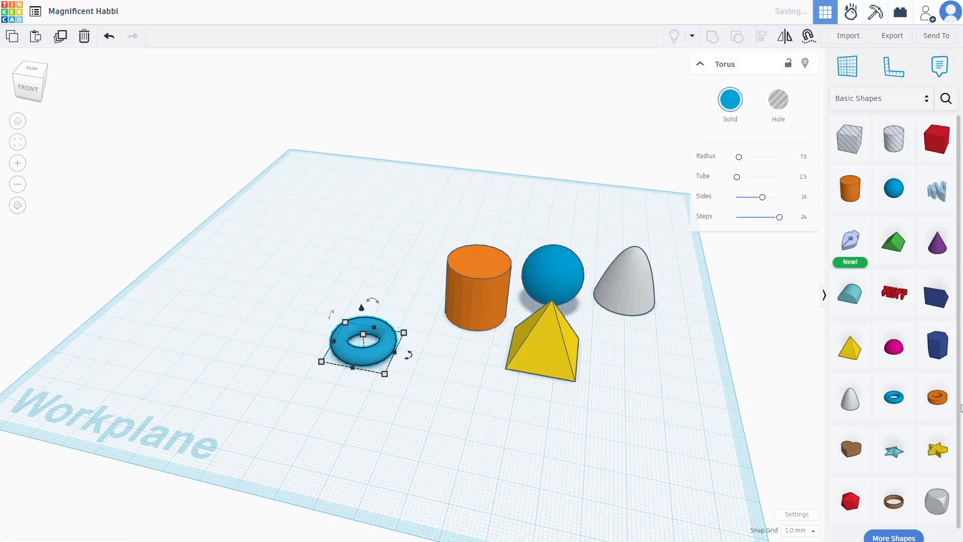
{"action": "left_click", "coordinate": [860, 508]}
{"action": "left_click", "coordinate": [410, 294]}
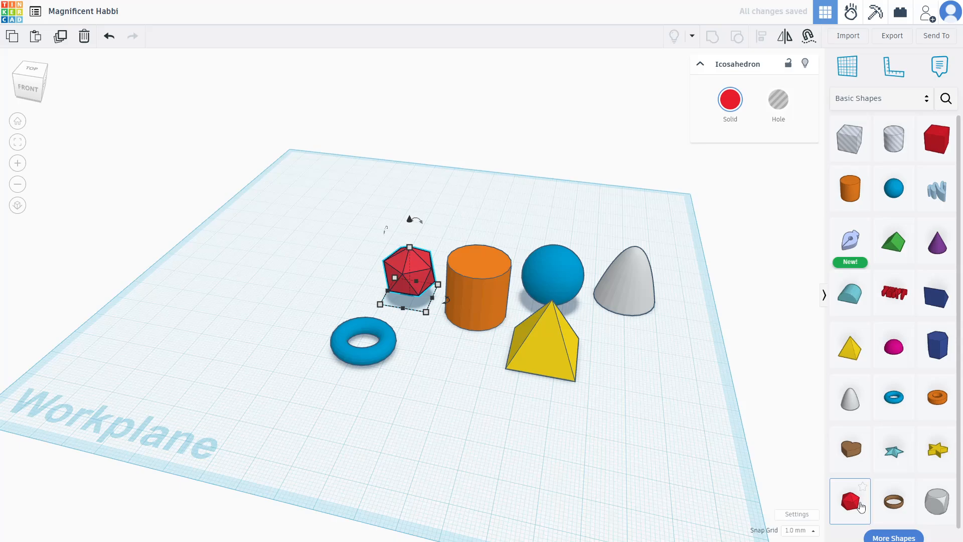
Try stretching the icosahedron freely from one base corner and undo the change
{"action": "left_click", "coordinate": [408, 85]}
{"action": "left_click", "coordinate": [415, 282]}
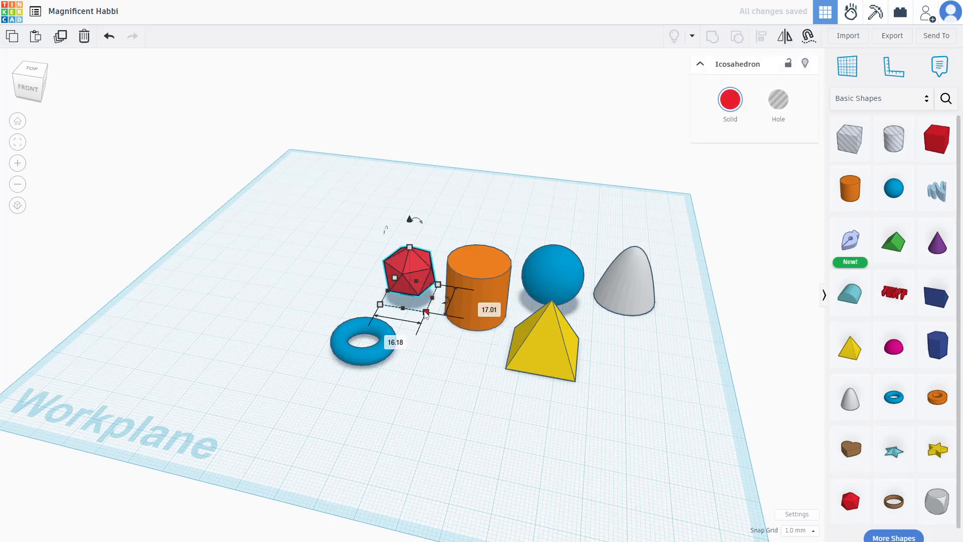
{"action": "left_click_drag", "start_coordinate": [426, 312], "coordinate": [540, 422]}
{"action": "key", "text": "ctrl+z"}
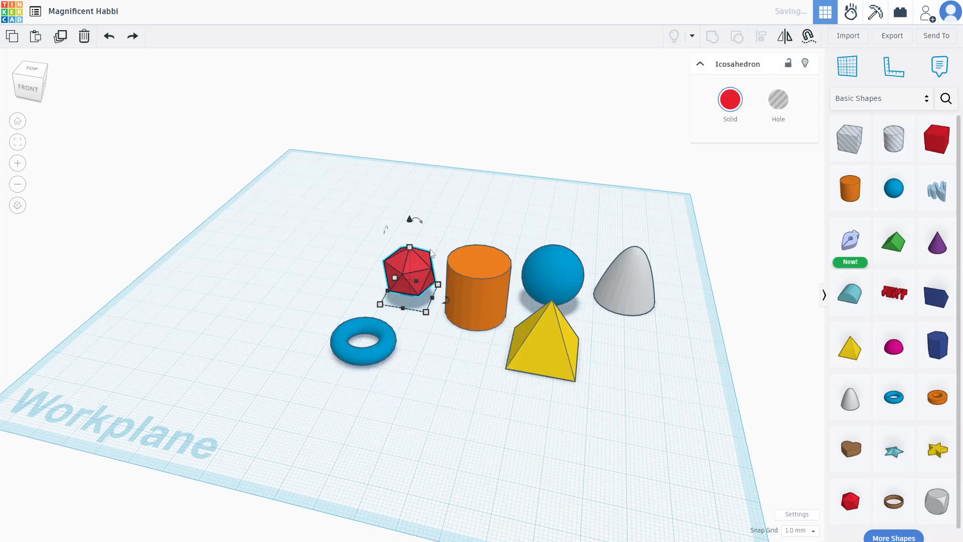
Scale the icosahedron proportionally to a base of about 51 by 54 mm and move it behind the torus
{"action": "left_click_drag", "start_coordinate": [409, 247], "coordinate": [410, 155], "text": "shift"}
{"action": "left_click_drag", "start_coordinate": [377, 199], "coordinate": [238, 275]}
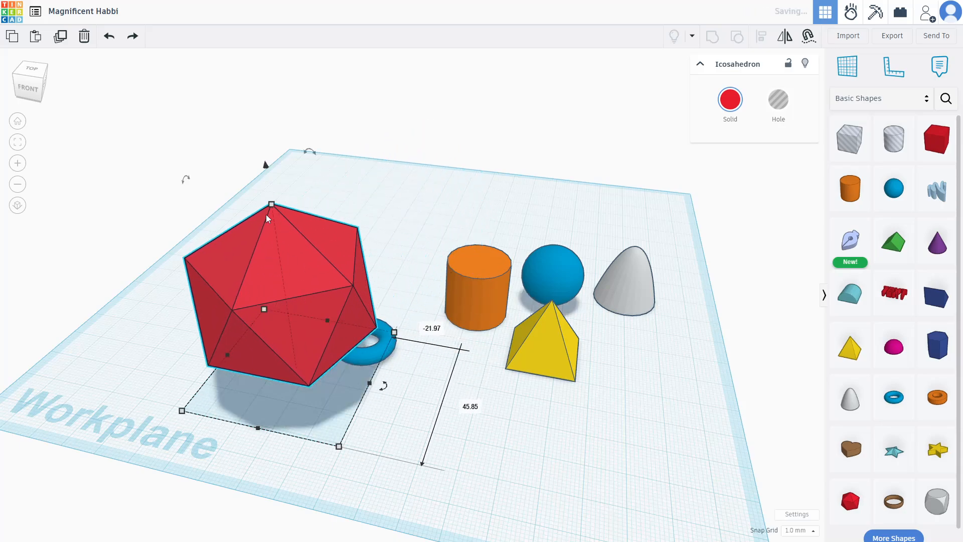
{"action": "left_click_drag", "start_coordinate": [266, 214], "coordinate": [285, 297]}
{"action": "key", "text": "ctrl+z"}
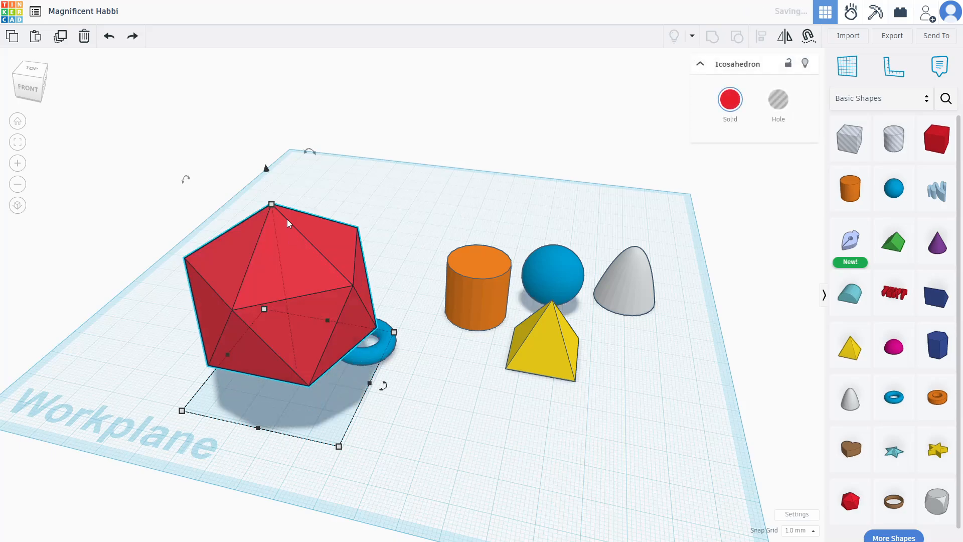
{"action": "left_click_drag", "start_coordinate": [271, 204], "coordinate": [399, 224], "text": "shift"}
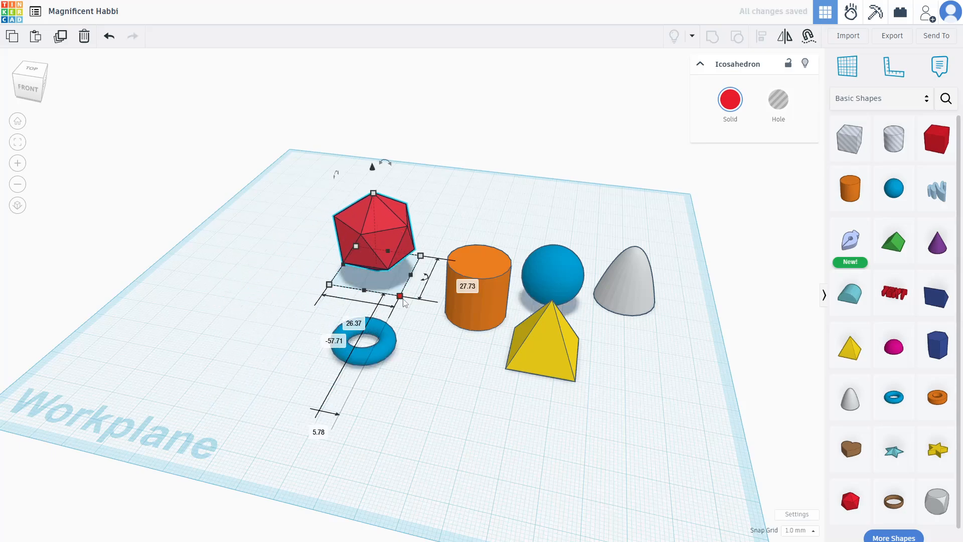
{"action": "left_click_drag", "start_coordinate": [404, 298], "coordinate": [454, 358], "text": "shift"}
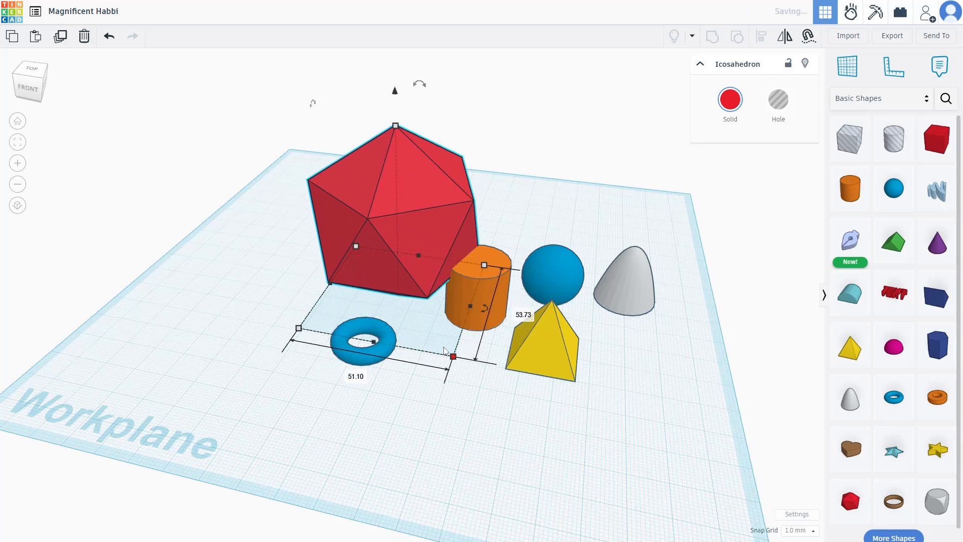
{"action": "left_click_drag", "start_coordinate": [394, 230], "coordinate": [332, 219]}
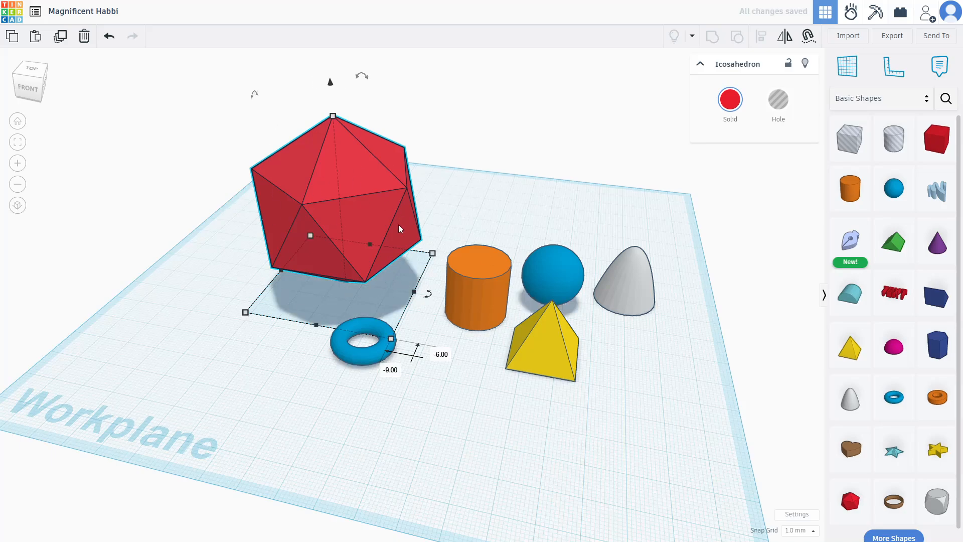
Enlarge the cylinder and the torus proportionally, moving the cylinder to the side of the torus, in front of the icosahedron
{"action": "left_click", "coordinate": [499, 255]}
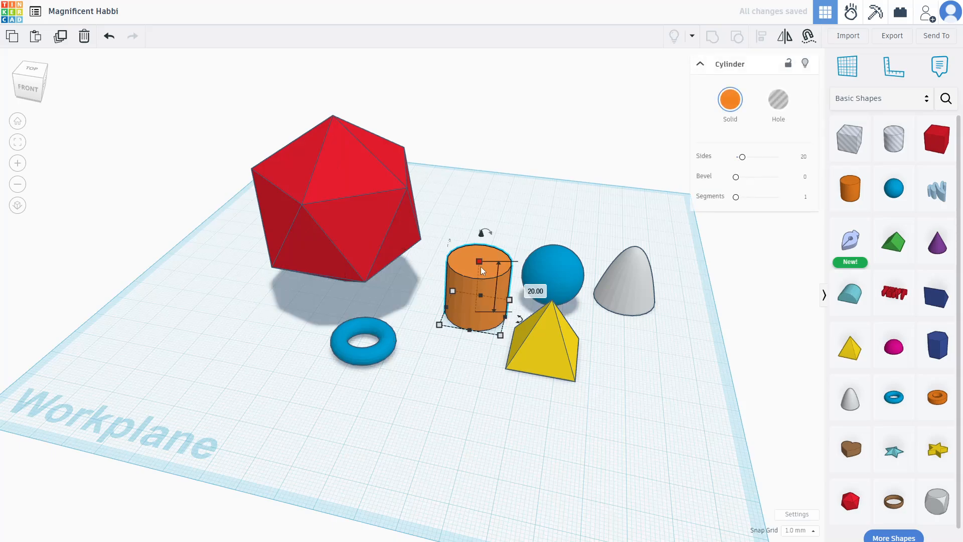
{"action": "left_click_drag", "start_coordinate": [479, 264], "coordinate": [241, 284], "text": "shift"}
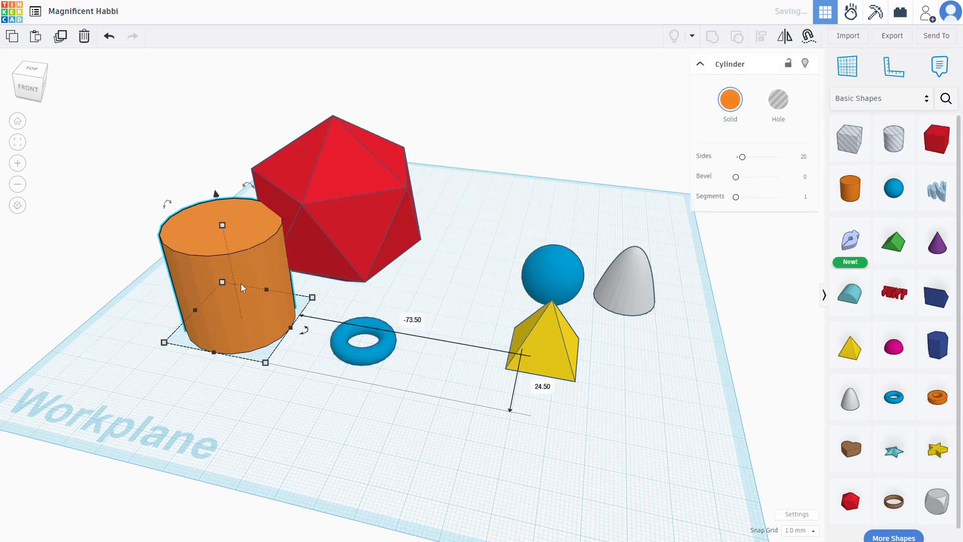
{"action": "left_click", "coordinate": [379, 356]}
{"action": "left_click_drag", "start_coordinate": [384, 374], "coordinate": [448, 432], "text": "shift"}
Enlarge the sphere proportionally and position it behind the torus, next to the icosahedron
{"action": "left_click_drag", "start_coordinate": [574, 262], "coordinate": [504, 219]}
{"action": "left_click_drag", "start_coordinate": [509, 264], "coordinate": [539, 295], "text": "shift"}
{"action": "left_click_drag", "start_coordinate": [511, 230], "coordinate": [494, 253]}
Enlarge the pyramid proportionally from its front base corner
{"action": "left_click", "coordinate": [552, 341]}
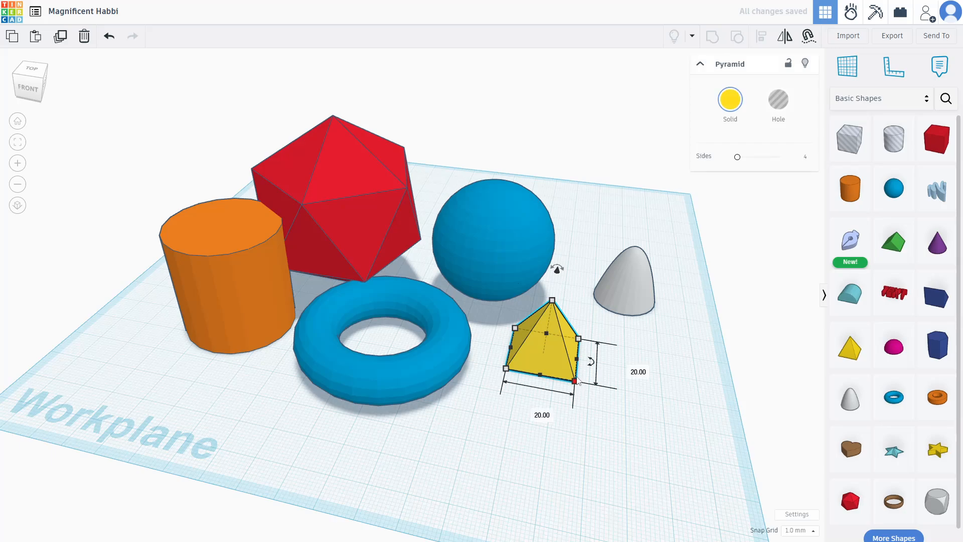
{"action": "left_click", "coordinate": [578, 376]}
{"action": "left_click", "coordinate": [577, 377]}
{"action": "left_click_drag", "start_coordinate": [582, 387], "coordinate": [606, 445], "text": "shift"}
Enlarge the paraboloid proportionally and shift the icosahedron slightly farther back on the workplane
{"action": "left_click", "coordinate": [641, 295]}
{"action": "left_click_drag", "start_coordinate": [655, 320], "coordinate": [614, 260], "text": "shift"}
{"action": "left_click_drag", "start_coordinate": [292, 173], "coordinate": [324, 136]}
{"action": "left_click", "coordinate": [468, 95]}
Raise the sphere and the paraboloid so that both float above the workplane
{"action": "left_click", "coordinate": [486, 210]}
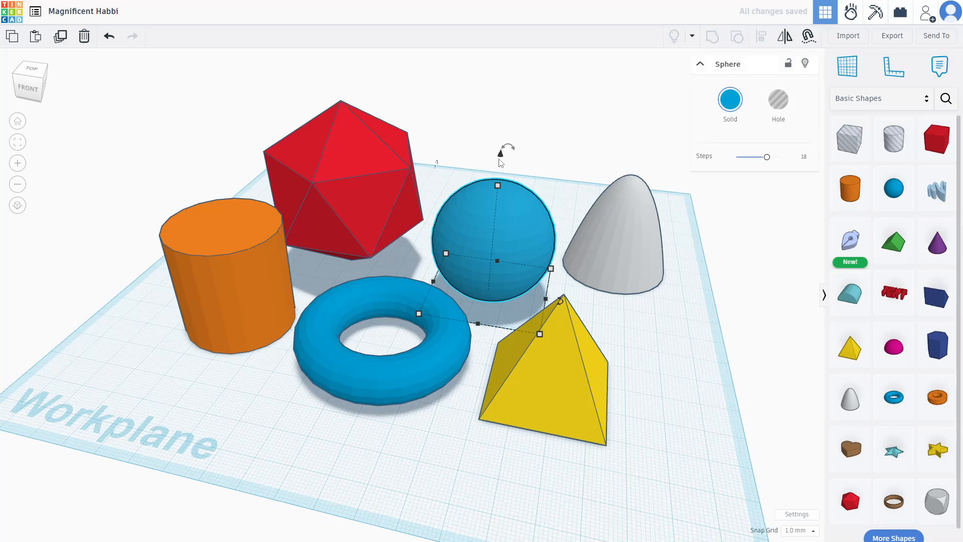
{"action": "left_click_drag", "start_coordinate": [499, 153], "coordinate": [495, 209]}
{"action": "left_click_drag", "start_coordinate": [500, 40], "coordinate": [509, 73]}
{"action": "left_click", "coordinate": [627, 194]}
{"action": "left_click_drag", "start_coordinate": [647, 145], "coordinate": [647, 109]}
Raise the pyramid 21 mm above the workplane
{"action": "left_click", "coordinate": [551, 342]}
{"action": "left_click_drag", "start_coordinate": [573, 259], "coordinate": [588, 245]}
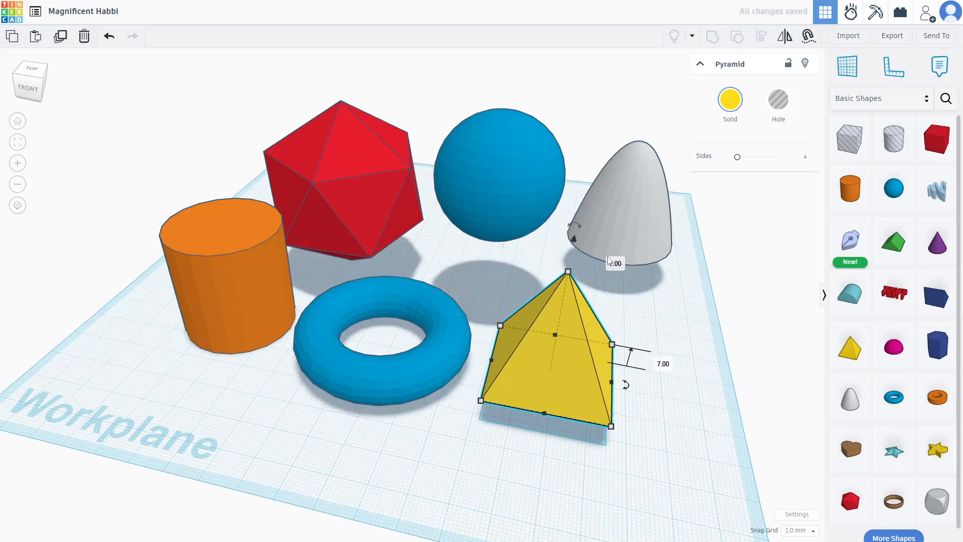
{"action": "key", "text": "ctrl+z"}
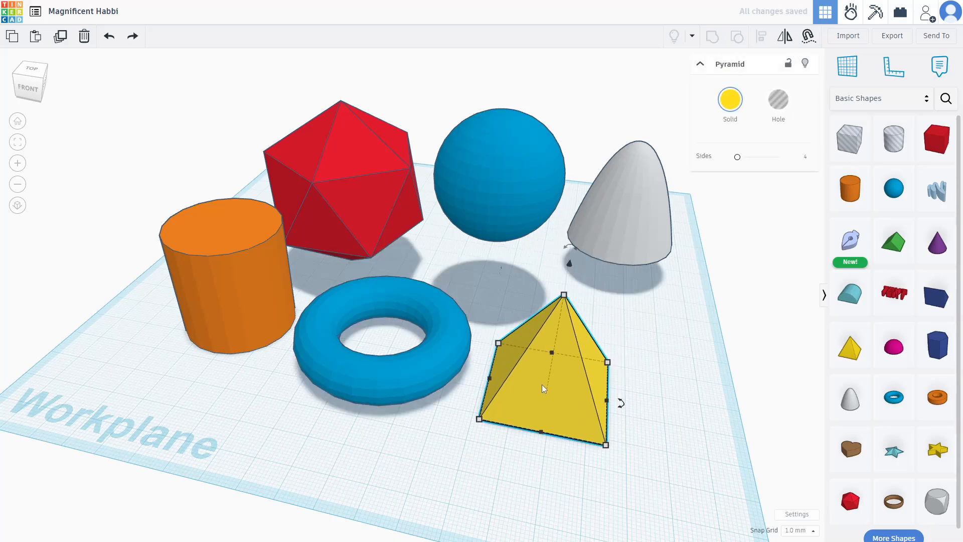
{"action": "left_click_drag", "start_coordinate": [569, 264], "coordinate": [583, 204]}
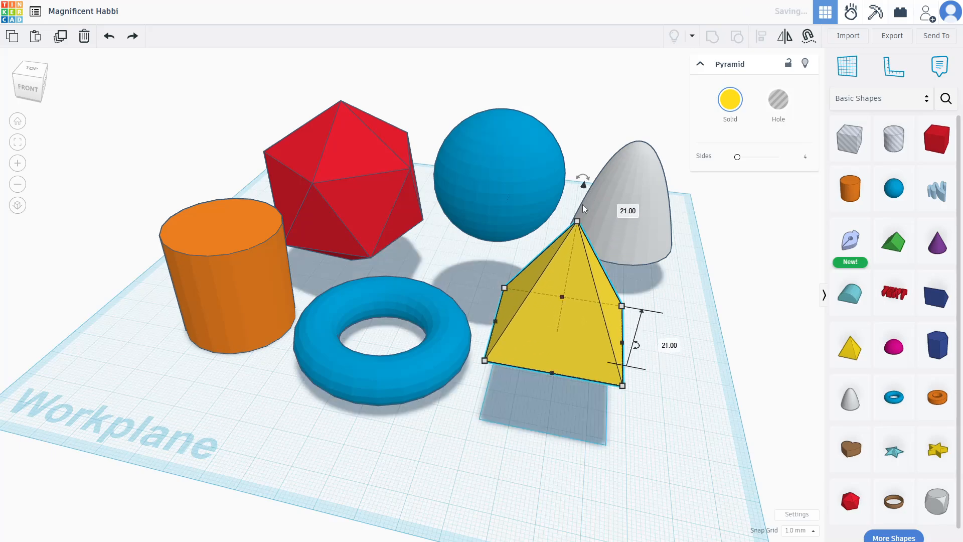
Try tilting the pyramid about each of its two horizontal axes, undoing each rotation
{"action": "mouse_move", "coordinate": [588, 180]}
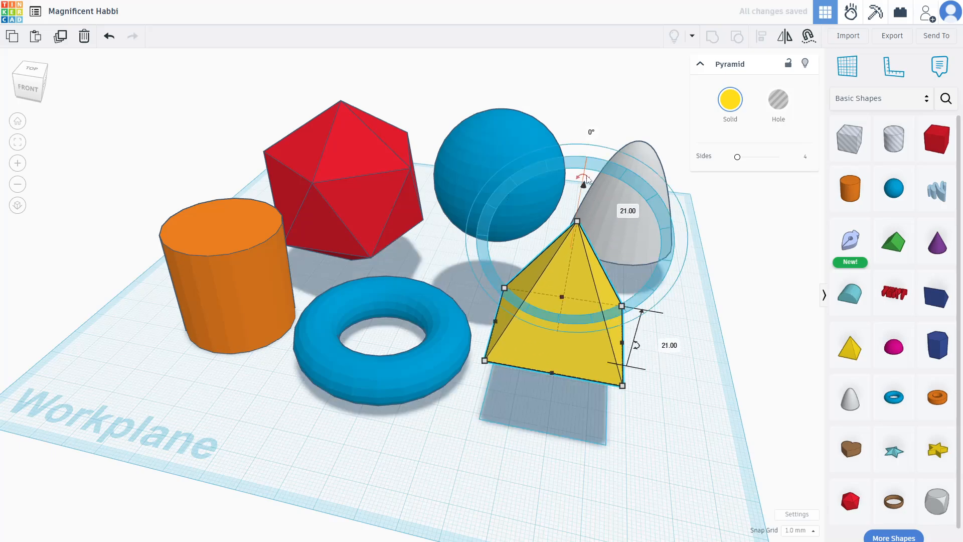
{"action": "left_click_drag", "start_coordinate": [588, 180], "coordinate": [726, 84]}
{"action": "key", "text": "ctrl+z"}
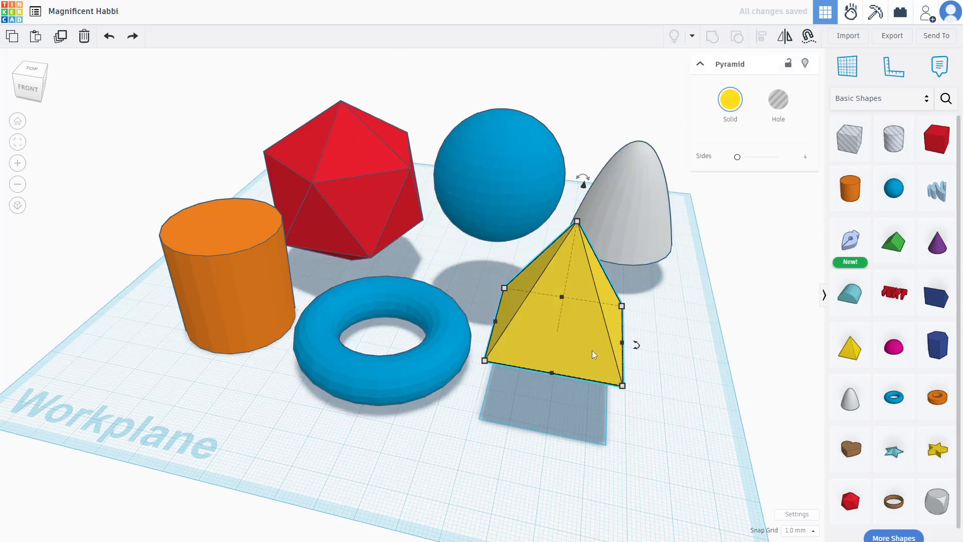
{"action": "right_click_drag", "start_coordinate": [662, 296], "coordinate": [402, 306]}
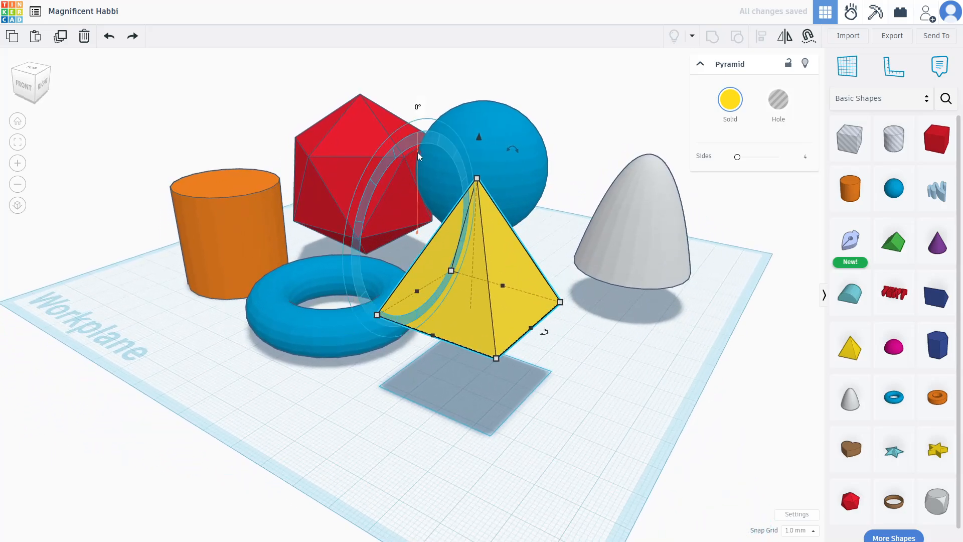
{"action": "left_click_drag", "start_coordinate": [418, 152], "coordinate": [673, 209]}
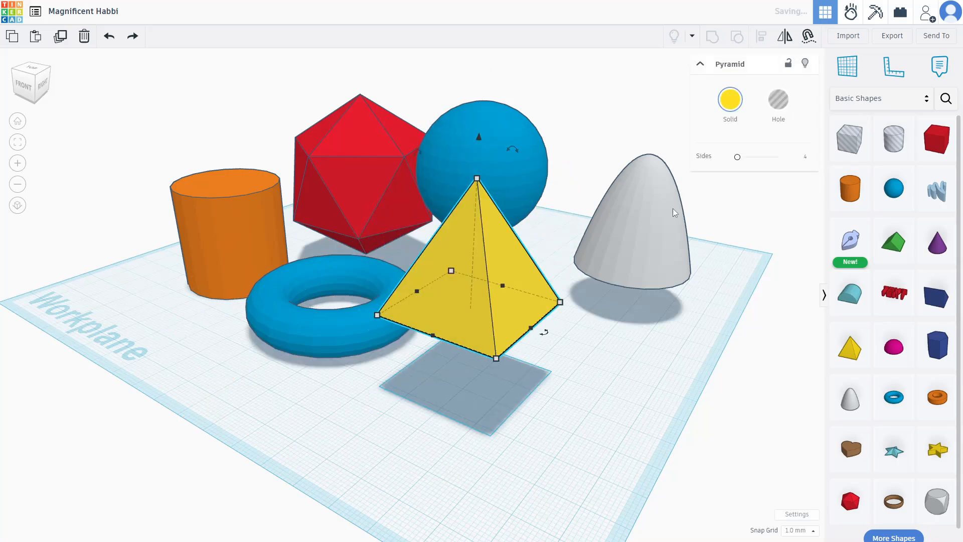
Try rotating the pyramid about its vertical axis, undo the rotation and deselect the pyramid
{"action": "right_click_drag", "start_coordinate": [610, 285], "coordinate": [647, 344]}
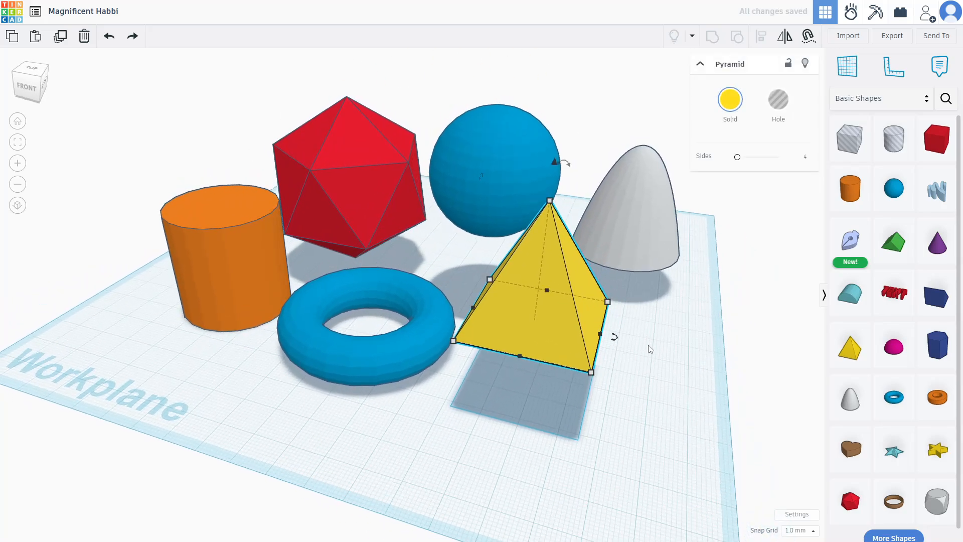
{"action": "left_click_drag", "start_coordinate": [615, 343], "coordinate": [453, 214]}
{"action": "left_click_drag", "start_coordinate": [618, 339], "coordinate": [490, 219]}
{"action": "key", "text": "ctrl+z"}
{"action": "left_click", "coordinate": [781, 389]}
{"action": "right_click_drag", "start_coordinate": [641, 347], "coordinate": [616, 335]}
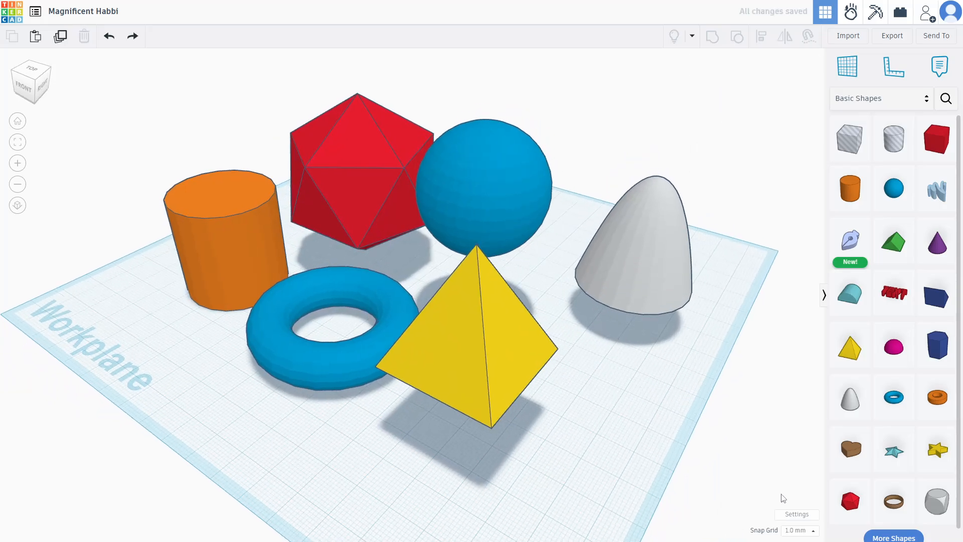
Review the workspace settings and test the zoom speed by zooming in and out on the shapes
{"action": "left_click", "coordinate": [798, 514]}
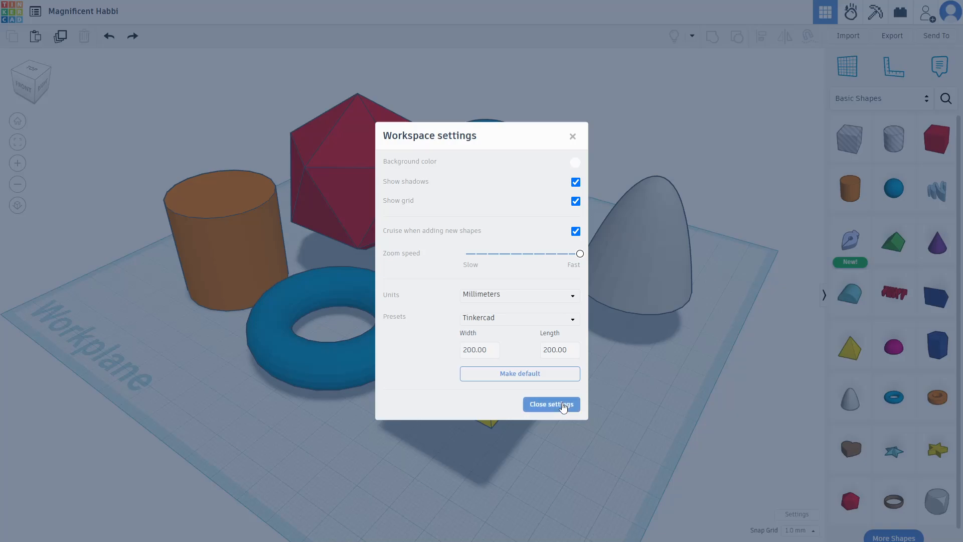
{"action": "left_click", "coordinate": [563, 405]}
{"action": "scroll", "coordinate": [434, 309], "scroll_direction": "up", "scroll_amount": 3}
{"action": "scroll", "coordinate": [434, 309], "scroll_direction": "down", "scroll_amount": 3}
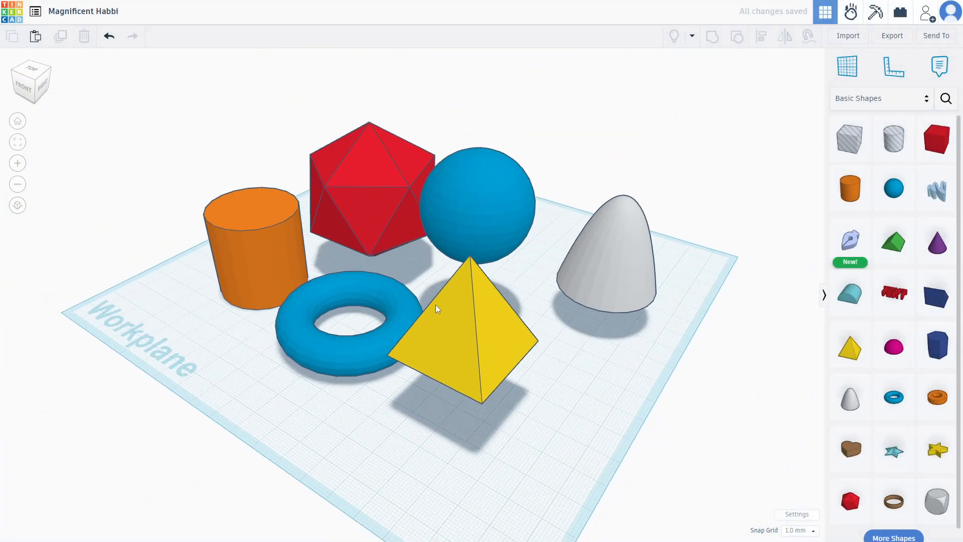
{"action": "scroll", "coordinate": [505, 273], "scroll_direction": "down", "scroll_amount": 3}
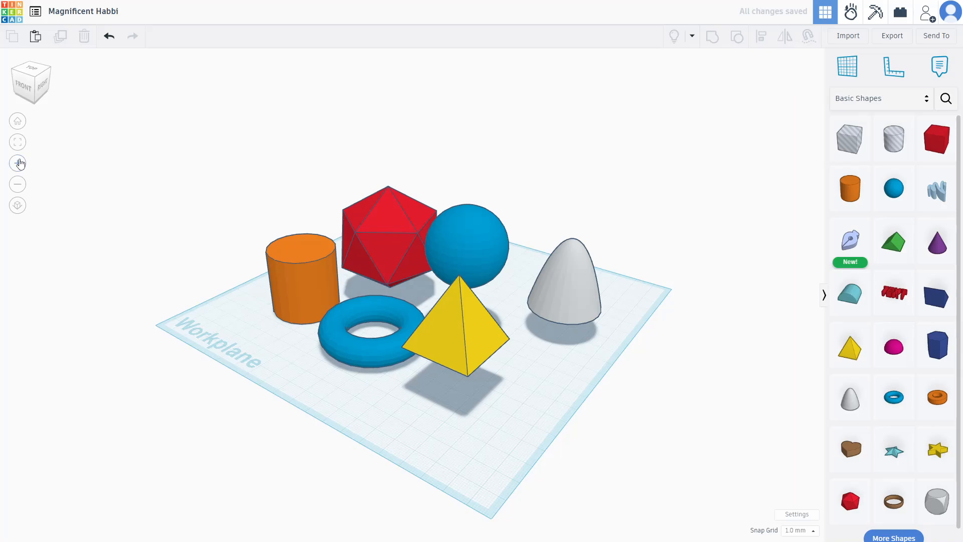
{"action": "scroll", "coordinate": [494, 347], "scroll_direction": "up", "scroll_amount": 5}
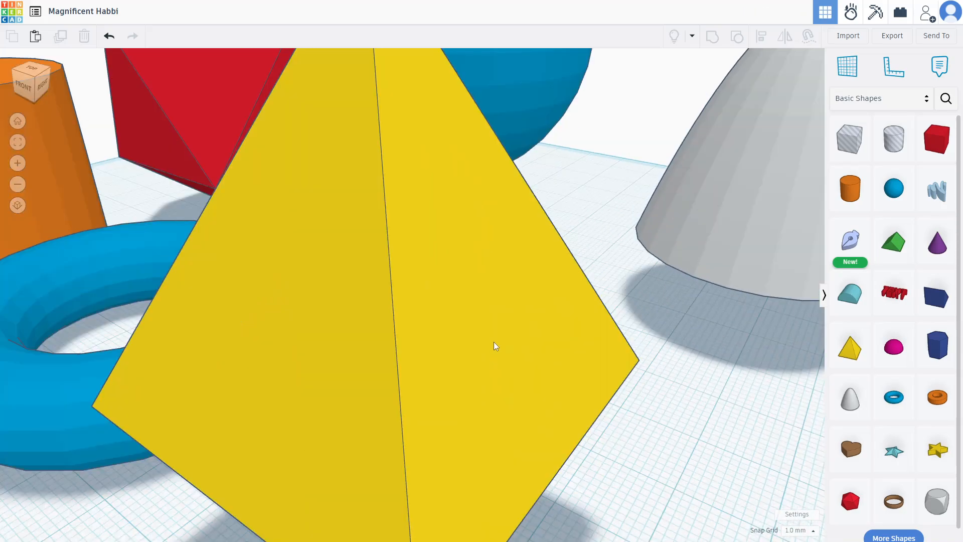
{"action": "scroll", "coordinate": [492, 346], "scroll_direction": "down", "scroll_amount": 3}
Set the workspace zoom speed to its slowest setting and test it by zooming in and out on the shapes
{"action": "left_click", "coordinate": [795, 514]}
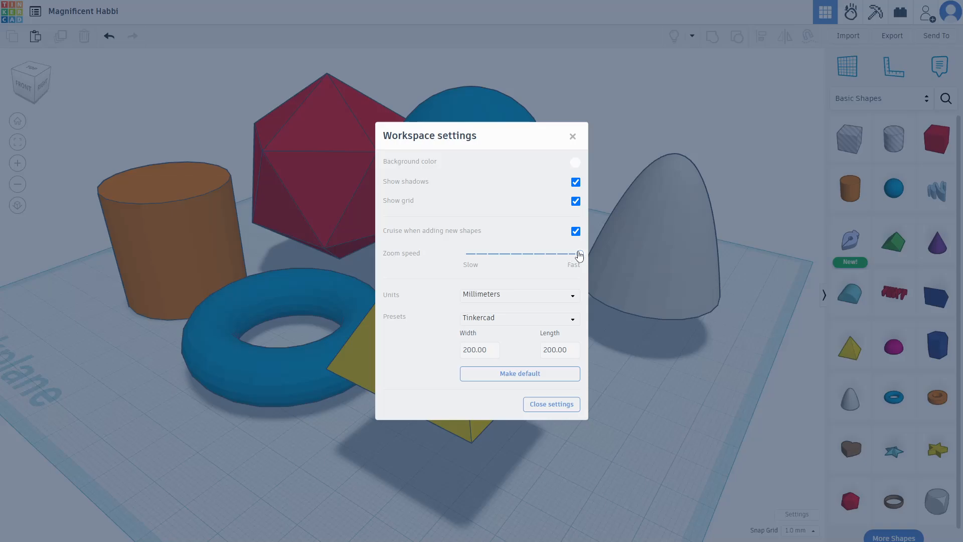
{"action": "left_click_drag", "start_coordinate": [580, 256], "coordinate": [439, 253]}
{"action": "left_click", "coordinate": [549, 406]}
{"action": "scroll", "coordinate": [495, 348], "scroll_direction": "up", "scroll_amount": 4}
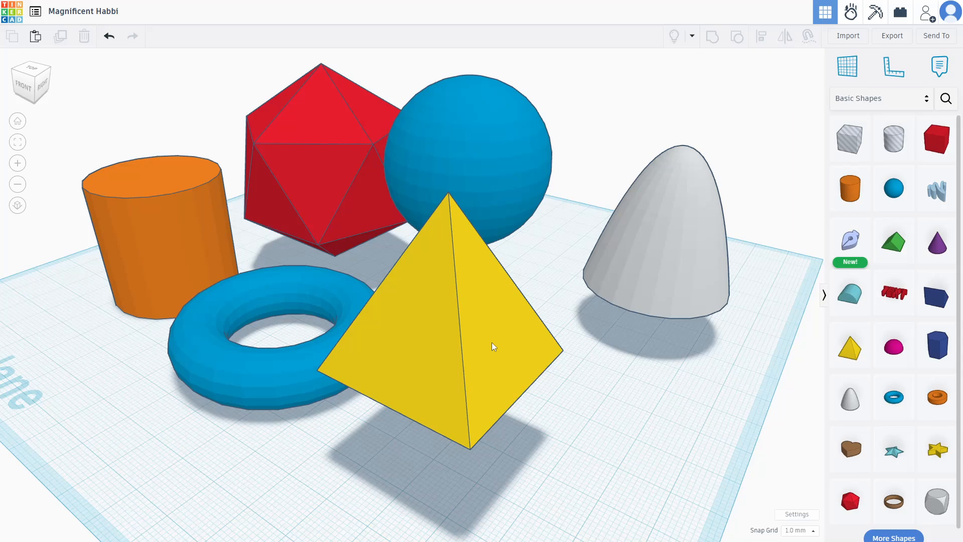
{"action": "scroll", "coordinate": [296, 241], "scroll_direction": "up", "scroll_amount": 5}
{"action": "scroll", "coordinate": [329, 237], "scroll_direction": "down", "scroll_amount": 4}
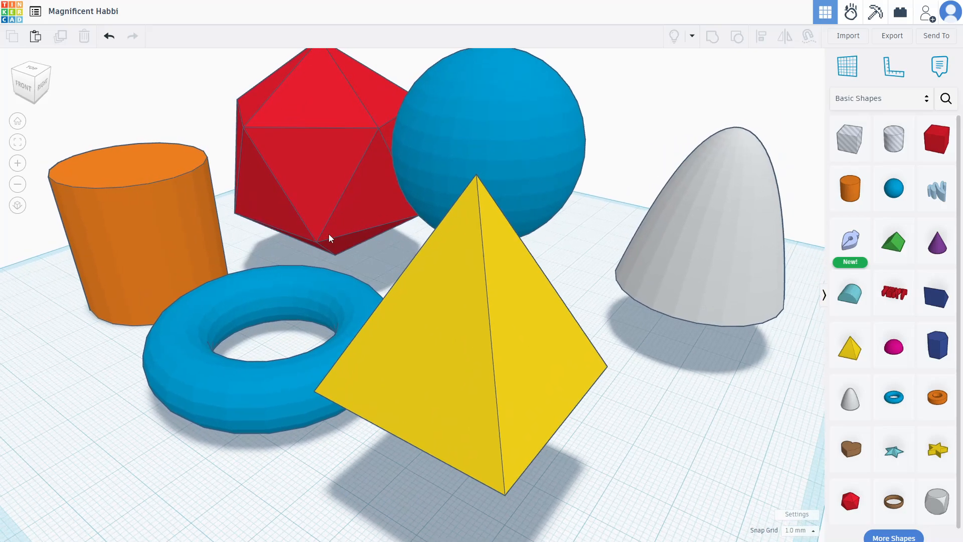
{"action": "scroll", "coordinate": [329, 238], "scroll_direction": "down", "scroll_amount": 3}
{"action": "scroll", "coordinate": [387, 318], "scroll_direction": "down", "scroll_amount": 3}
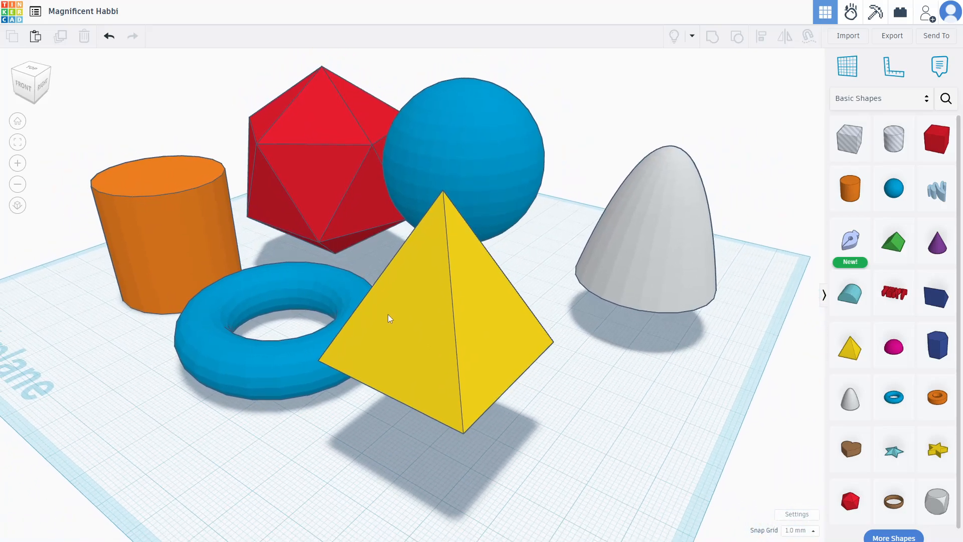
{"action": "scroll", "coordinate": [484, 350], "scroll_direction": "down", "scroll_amount": 5}
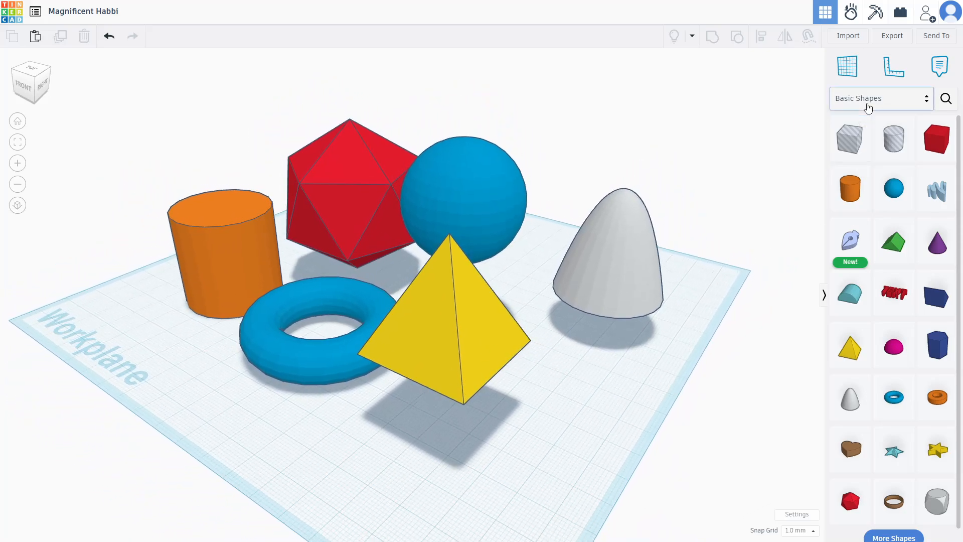
Place the standing figure with raised arms from the Creatures & Characters library on the workplane in front of the pyramid
{"action": "left_click", "coordinate": [868, 105]}
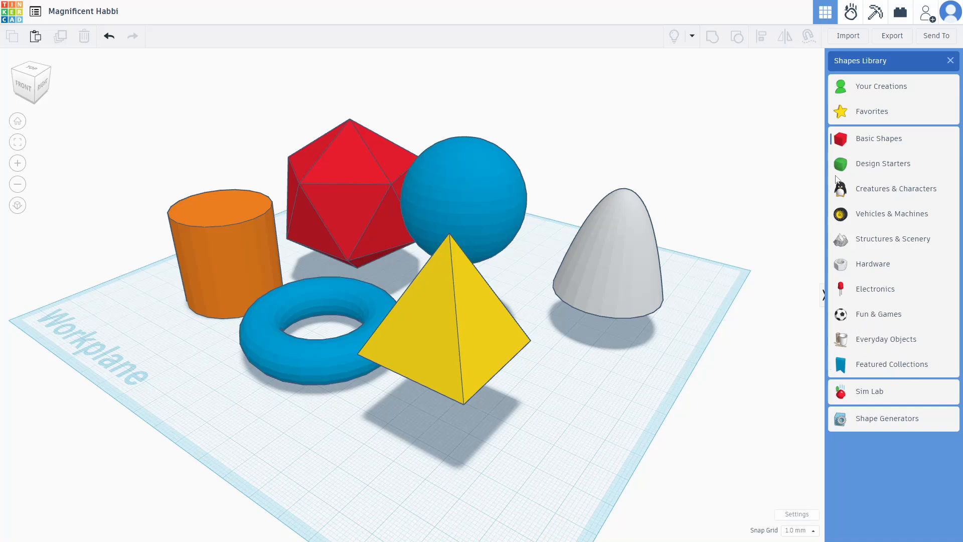
{"action": "left_click", "coordinate": [889, 196]}
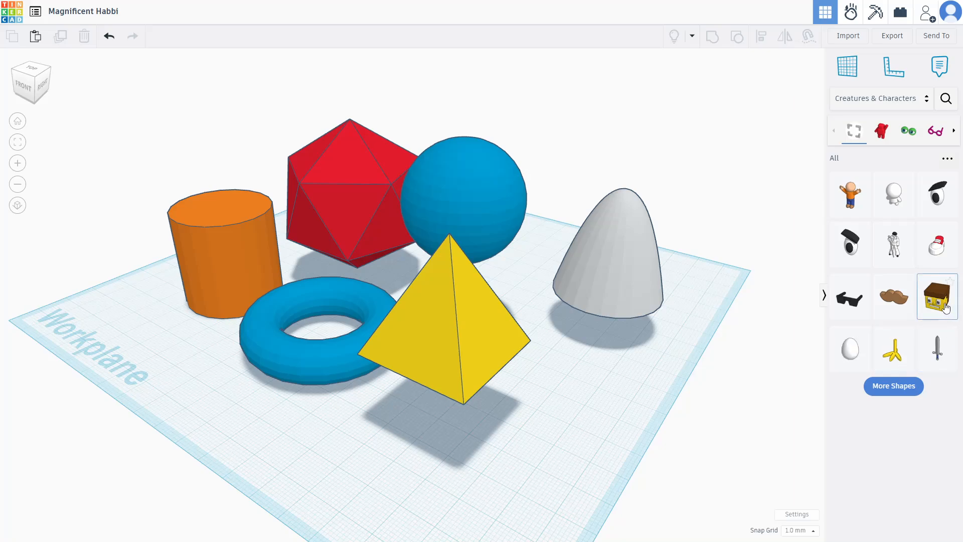
{"action": "left_click_drag", "start_coordinate": [851, 205], "coordinate": [546, 414]}
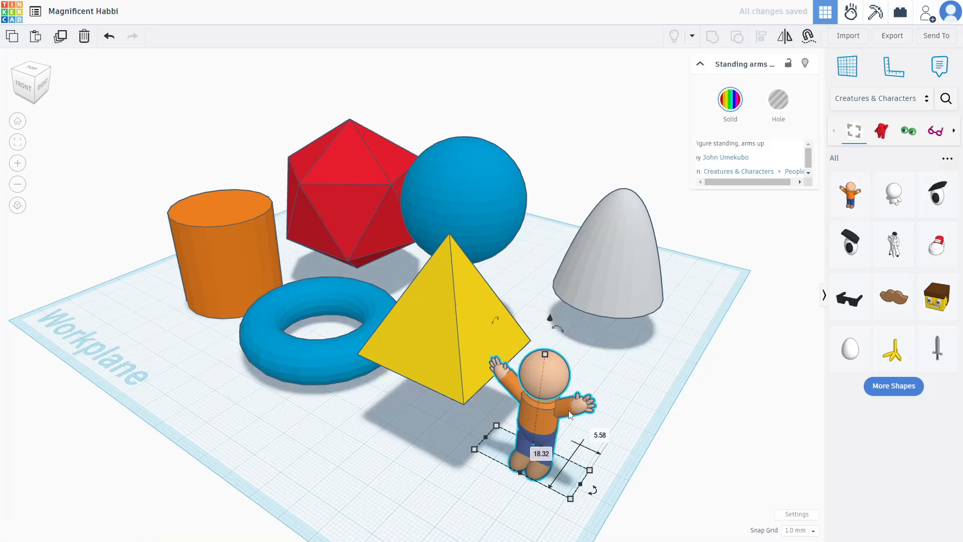
Try raising the figure above the workplane, undo that, and enlarge the figure proportionally until it towers over the other shapes
{"action": "left_click_drag", "start_coordinate": [550, 318], "coordinate": [581, 181]}
{"action": "key", "text": "ctrl+z"}
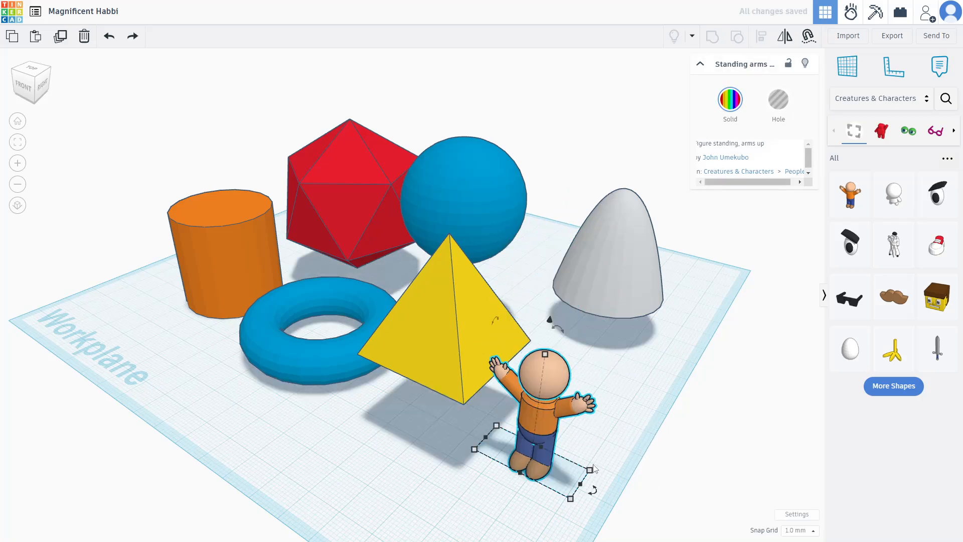
{"action": "left_click_drag", "start_coordinate": [590, 470], "coordinate": [652, 376], "text": "shift"}
Move the enlarged figure between the torus and the pyramid, and shift the pyramid aside so that it stands clear of the figure
{"action": "left_click_drag", "start_coordinate": [460, 362], "coordinate": [375, 336]}
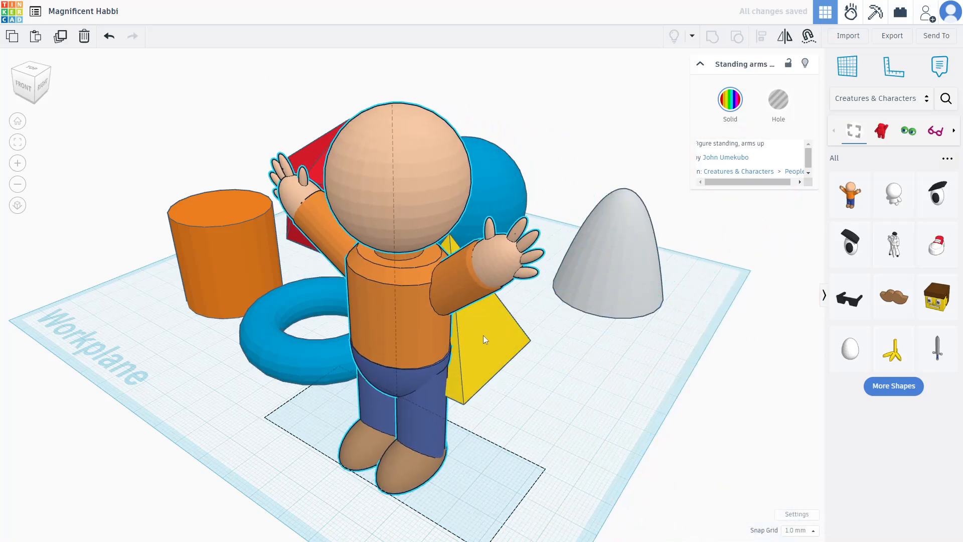
{"action": "left_click_drag", "start_coordinate": [483, 335], "coordinate": [611, 339]}
{"action": "left_click", "coordinate": [457, 347]}
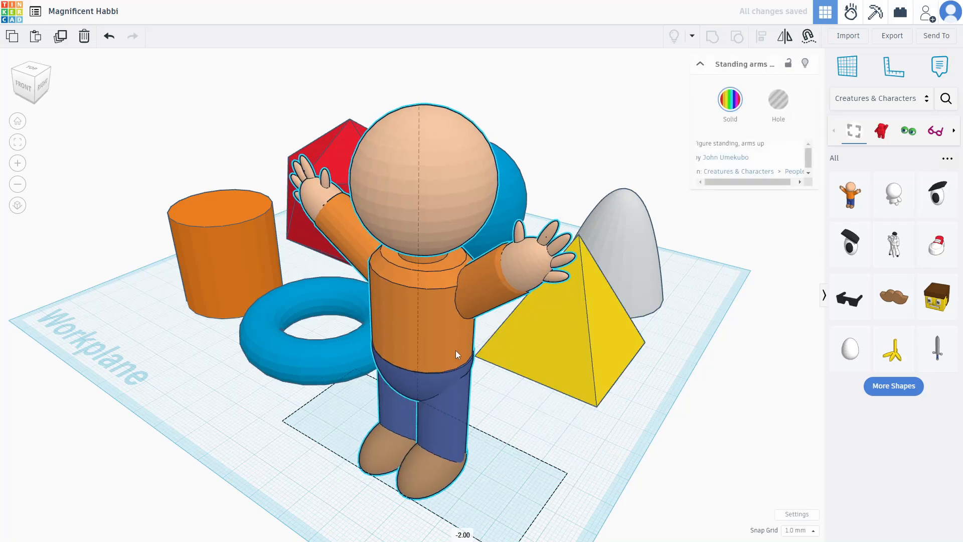
{"action": "right_click_drag", "start_coordinate": [607, 379], "coordinate": [647, 370]}
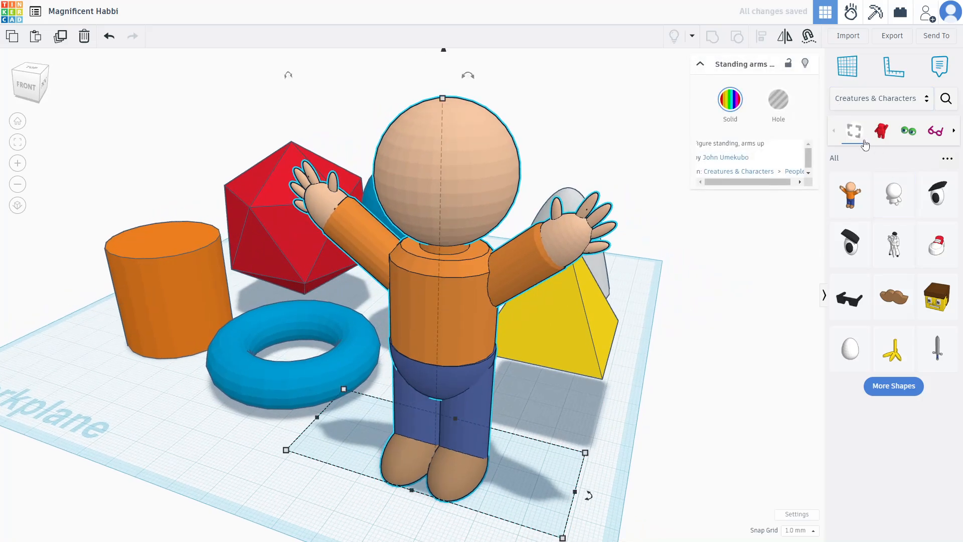
Place a soccer ball from the Fun & Games library on the workplane in front of the torus
{"action": "left_click", "coordinate": [869, 98]}
{"action": "left_click", "coordinate": [880, 324]}
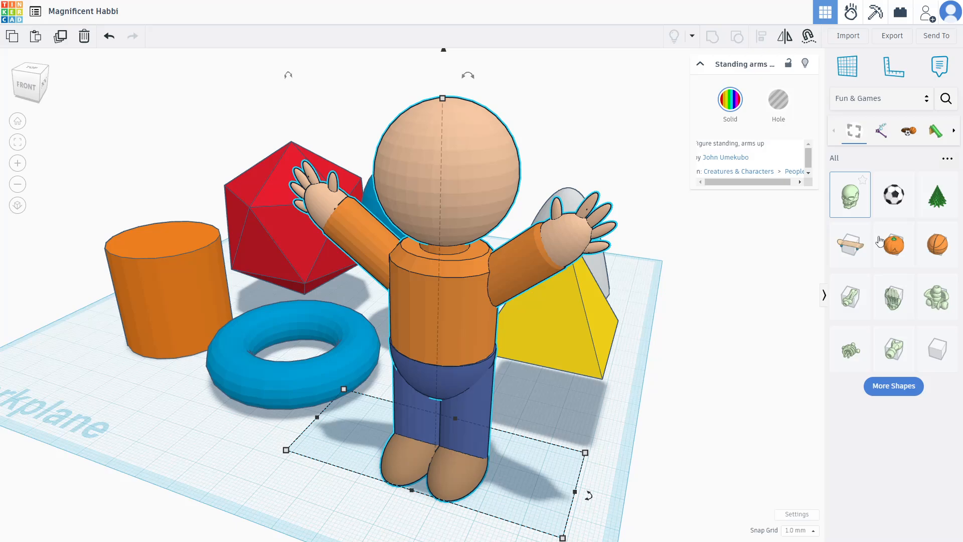
{"action": "left_click_drag", "start_coordinate": [894, 194], "coordinate": [368, 403]}
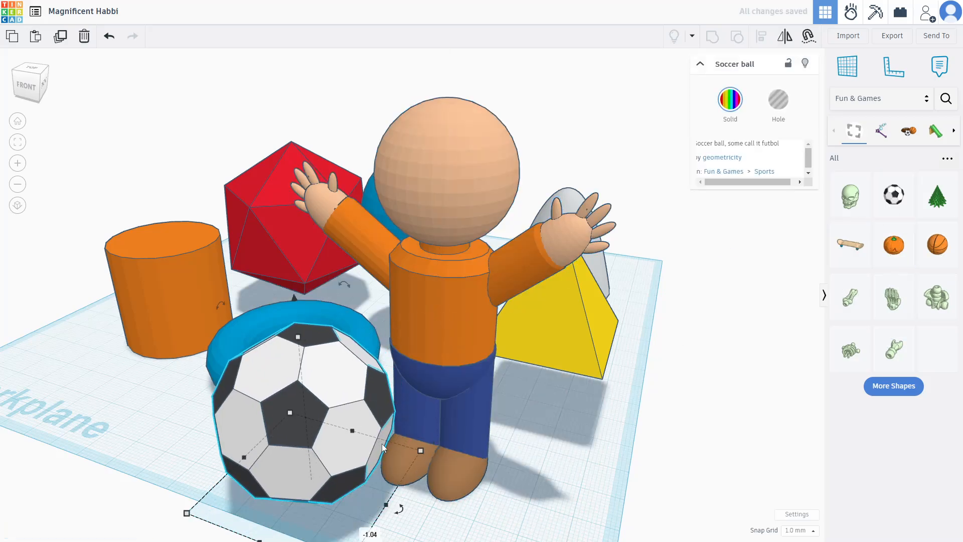
Shrink the soccer ball proportionally, move it in front of the figure's feet and deselect everything
{"action": "left_click_drag", "start_coordinate": [420, 448], "coordinate": [329, 445]}
{"action": "left_click_drag", "start_coordinate": [239, 457], "coordinate": [323, 477]}
{"action": "left_click", "coordinate": [465, 395]}
{"action": "left_click", "coordinate": [575, 404]}
{"action": "right_click_drag", "start_coordinate": [753, 359], "coordinate": [712, 371]}
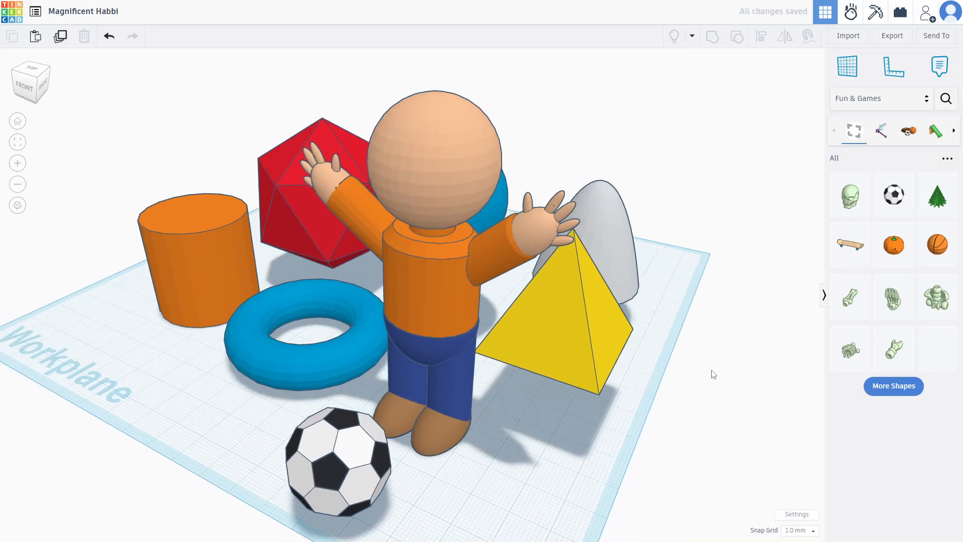
{"action": "scroll", "coordinate": [360, 173], "scroll_direction": "down", "scroll_amount": 1}
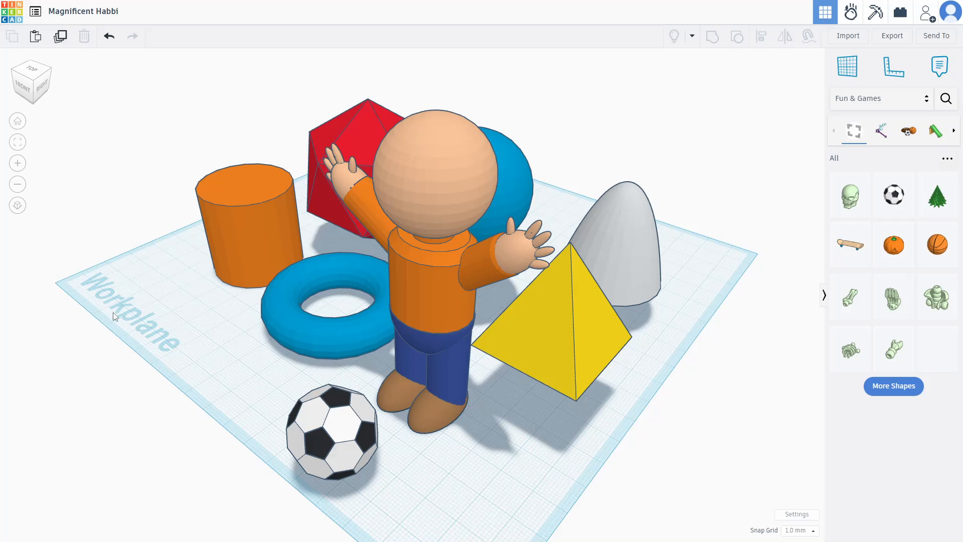
{"action": "right_click_drag", "start_coordinate": [216, 304], "coordinate": [314, 307]}
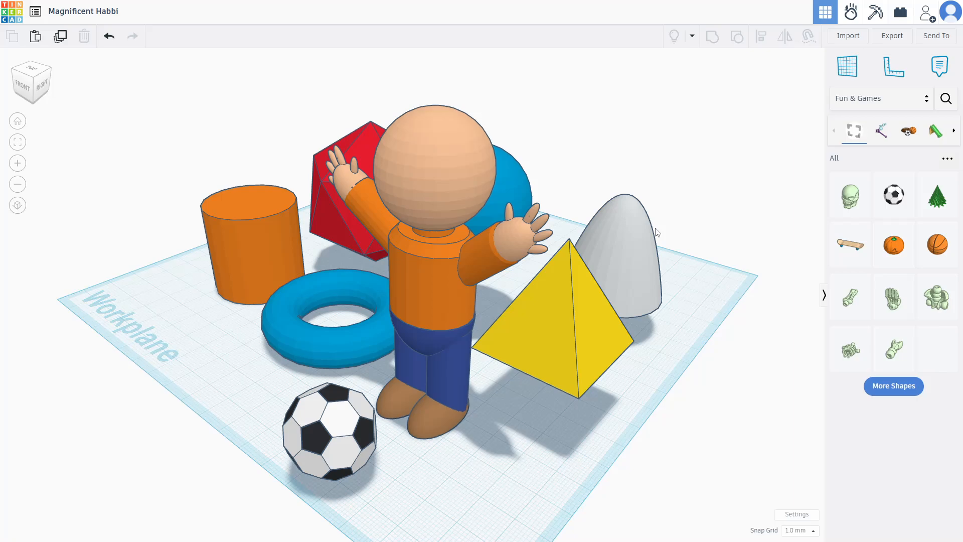
{"action": "right_click_drag", "start_coordinate": [662, 225], "coordinate": [532, 257]}
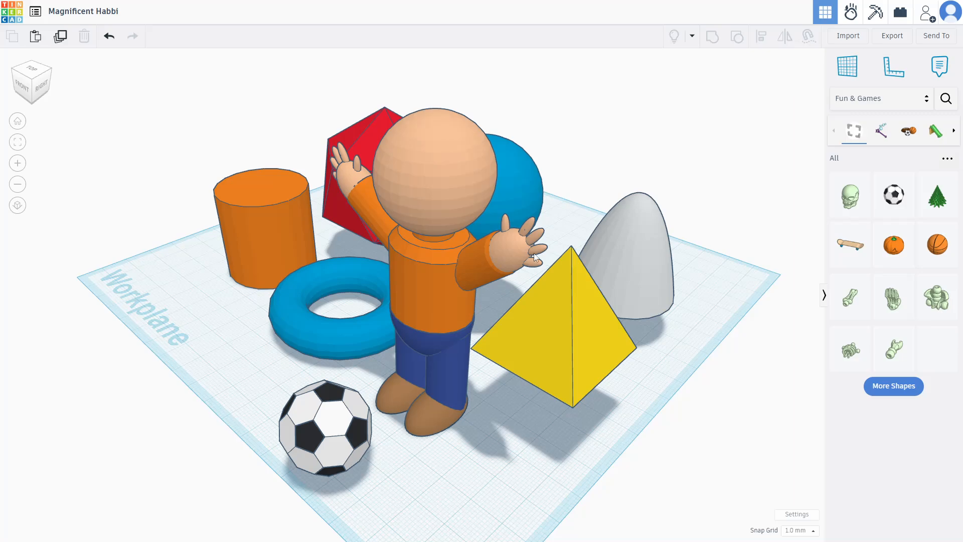
Attach a note to the figure's head that labels it as a named person's model
{"action": "left_click", "coordinate": [938, 68]}
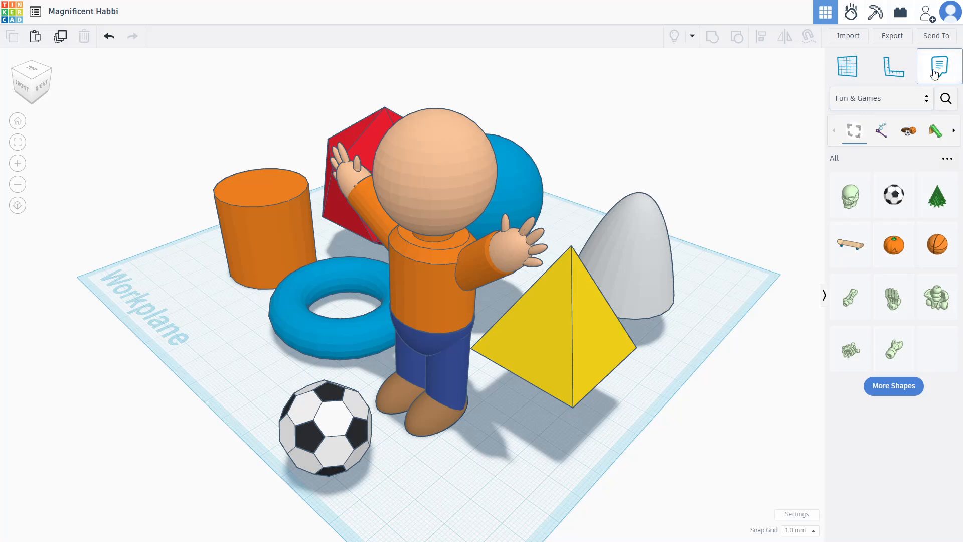
{"action": "left_click", "coordinate": [442, 181]}
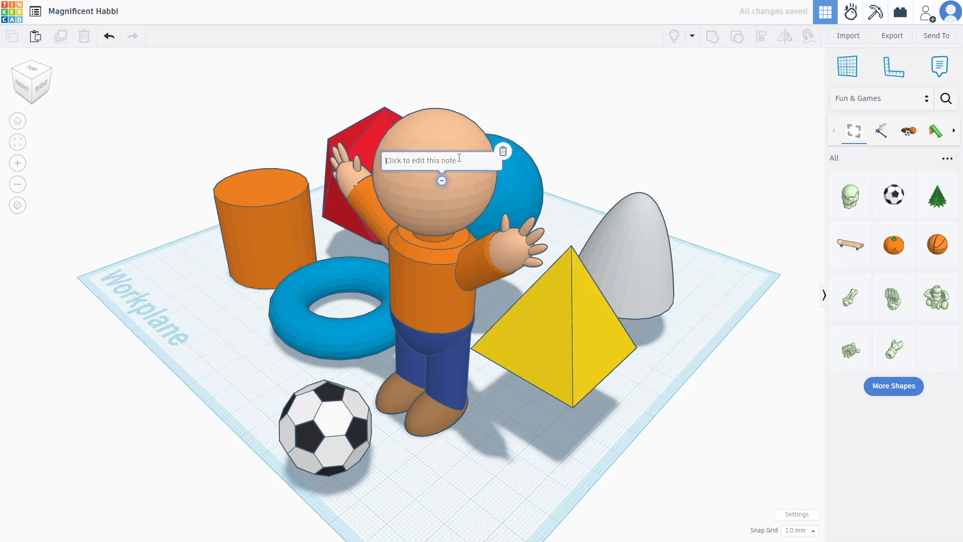
{"action": "type", "text": "M"}
{"action": "key", "text": "BackSpace"}
{"action": "type", "text": "George's model"}
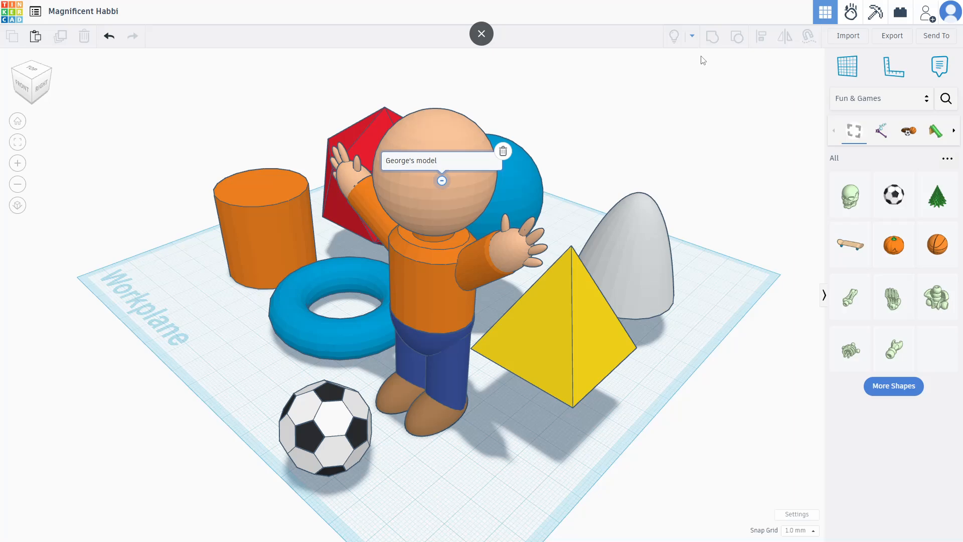
{"action": "left_click", "coordinate": [700, 106]}
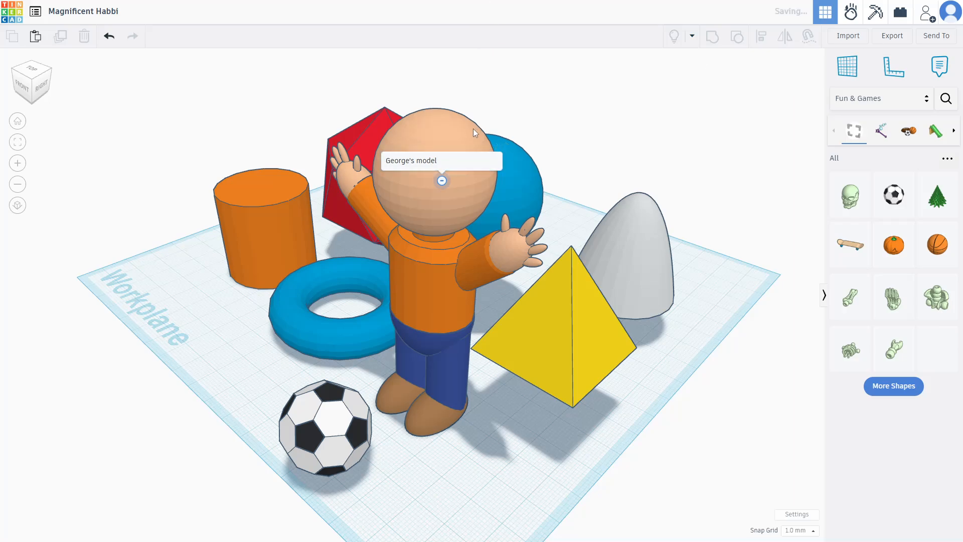
Attach a note reading "Donut" to the blue torus
{"action": "right_click_drag", "start_coordinate": [301, 307], "coordinate": [481, 200]}
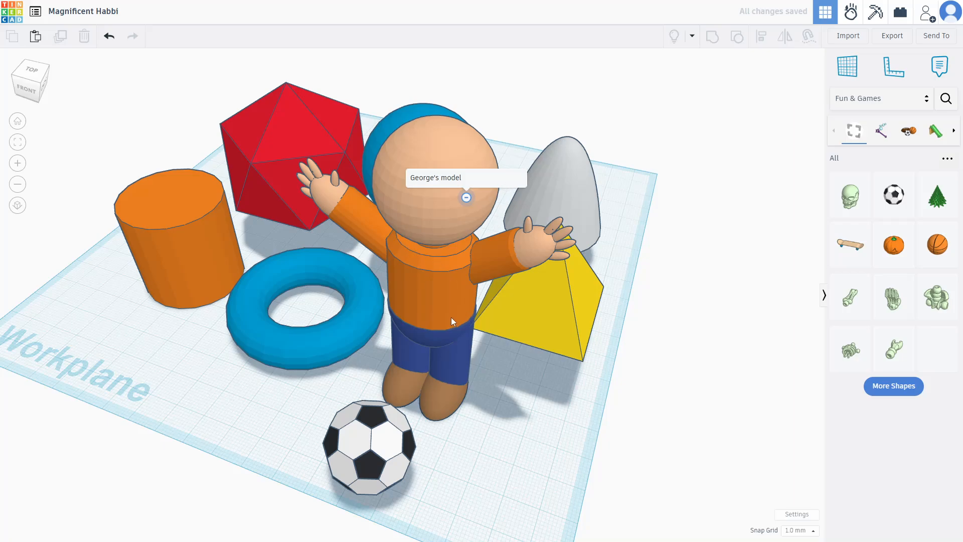
{"action": "left_click", "coordinate": [940, 66]}
{"action": "left_click", "coordinate": [290, 338]}
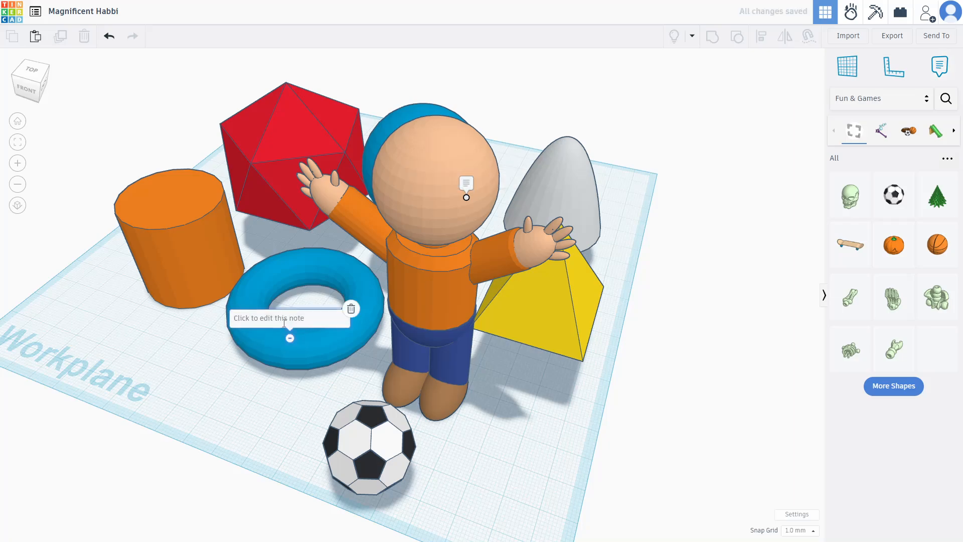
{"action": "type", "text": "Donut"}
{"action": "left_click", "coordinate": [352, 390]}
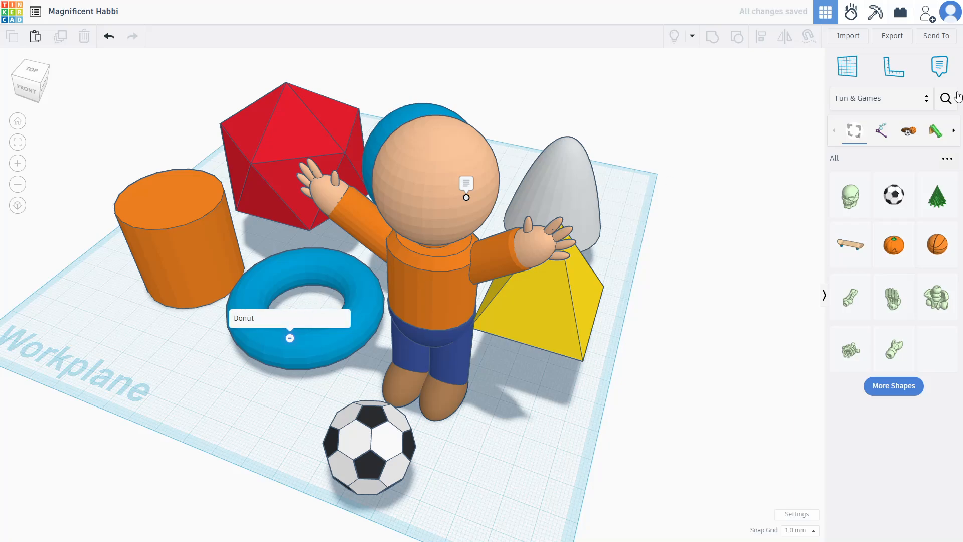
Attach a note containing a person's first name to the red icosahedron
{"action": "left_click", "coordinate": [940, 66]}
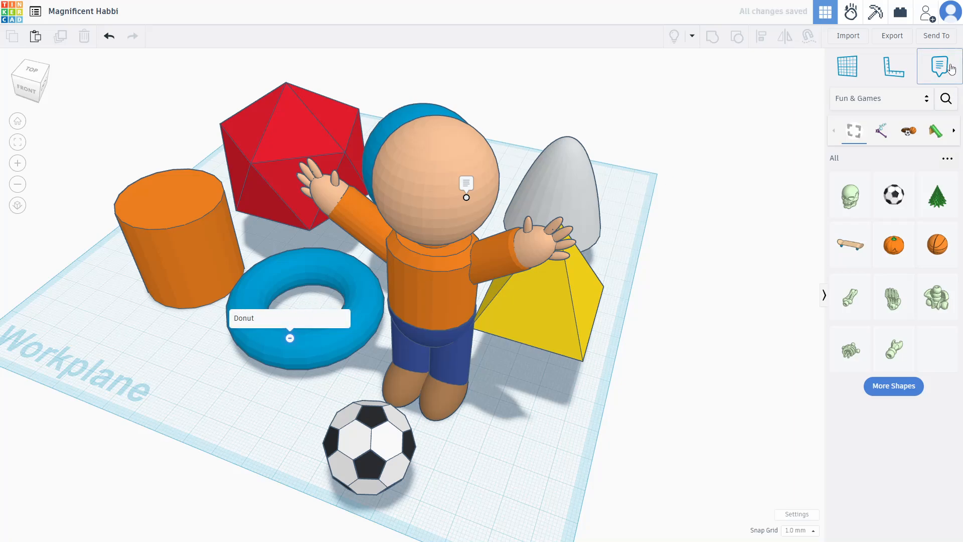
{"action": "left_click", "coordinate": [293, 142]}
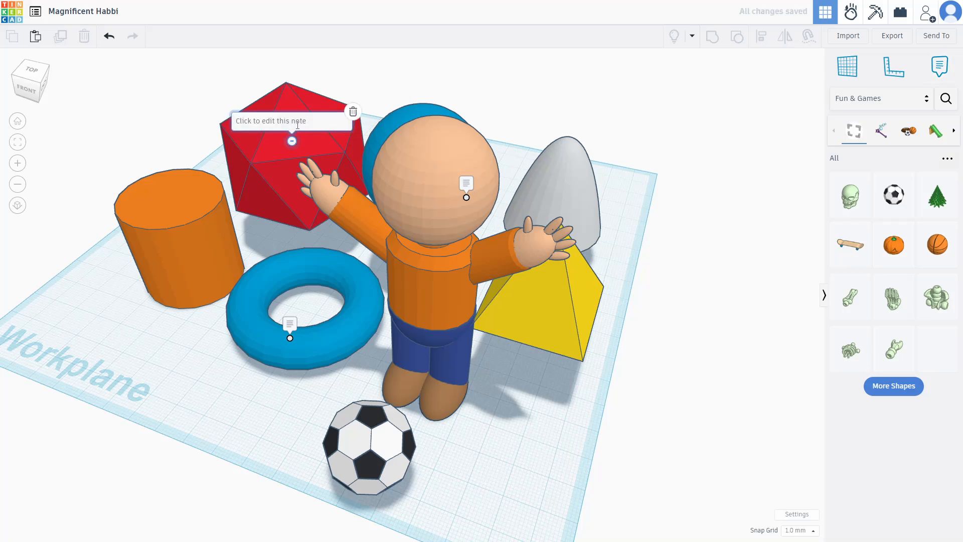
{"action": "type", "text": "Samantha"}
{"action": "right_click_drag", "start_coordinate": [582, 101], "coordinate": [535, 99]}
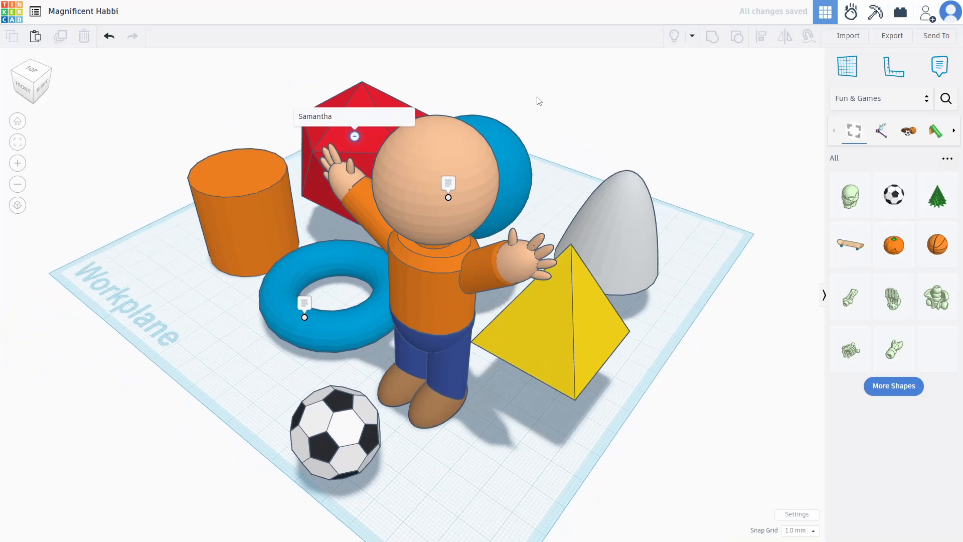
Place a ruler on the workplane beside the soccer ball, and move its origin to the front corner near the orange cylinder
{"action": "left_click", "coordinate": [904, 80]}
{"action": "left_click", "coordinate": [418, 476]}
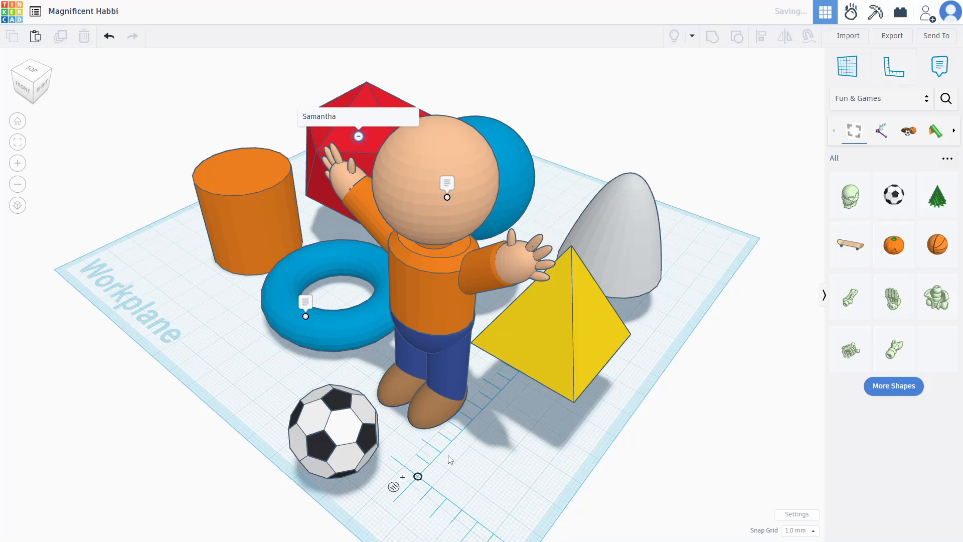
{"action": "right_click_drag", "start_coordinate": [563, 386], "coordinate": [621, 377]}
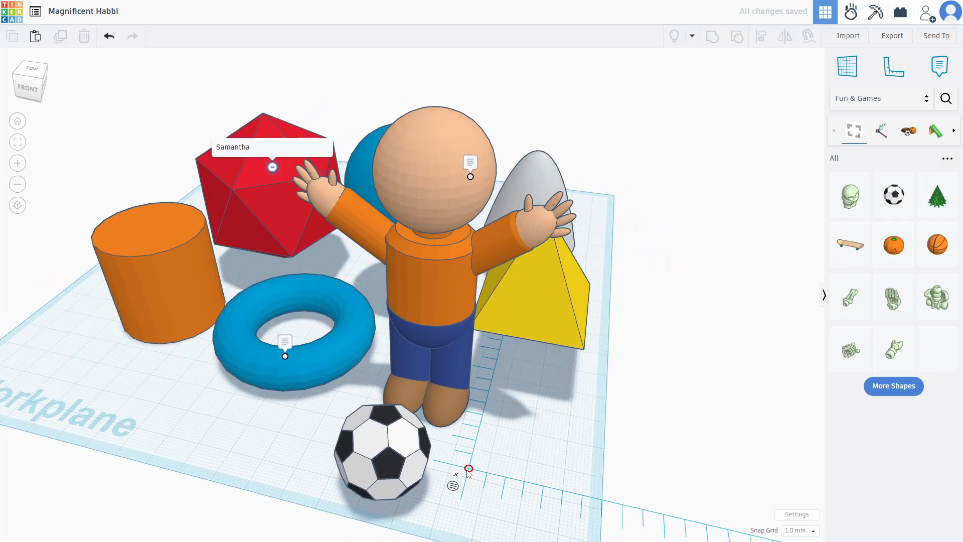
{"action": "left_click_drag", "start_coordinate": [469, 470], "coordinate": [77, 386]}
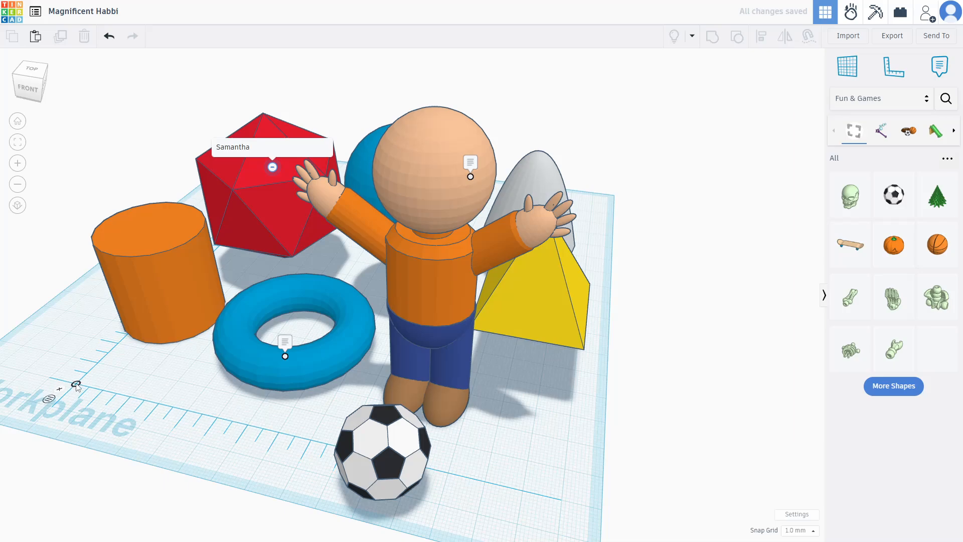
{"action": "right_click_drag", "start_coordinate": [131, 445], "coordinate": [160, 489]}
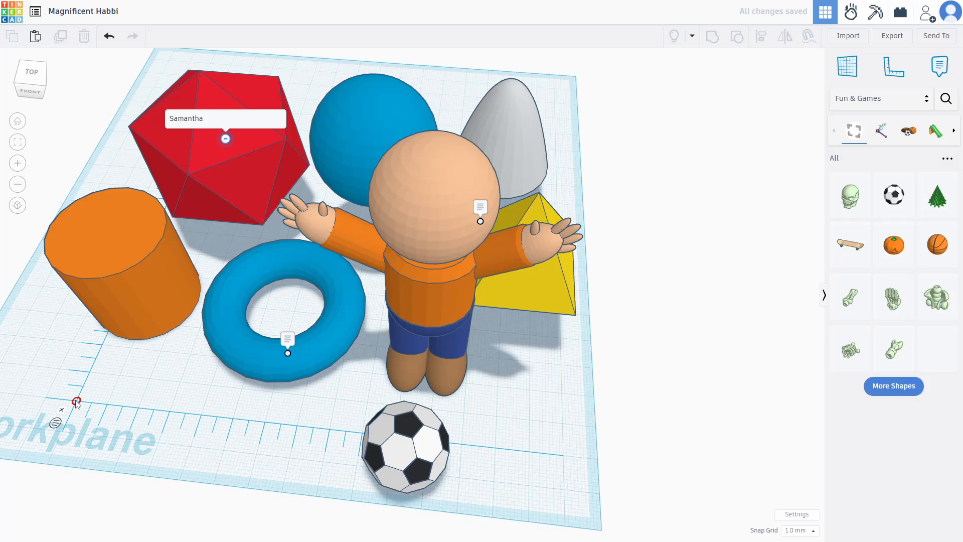
{"action": "right_click_drag", "start_coordinate": [318, 426], "coordinate": [271, 370]}
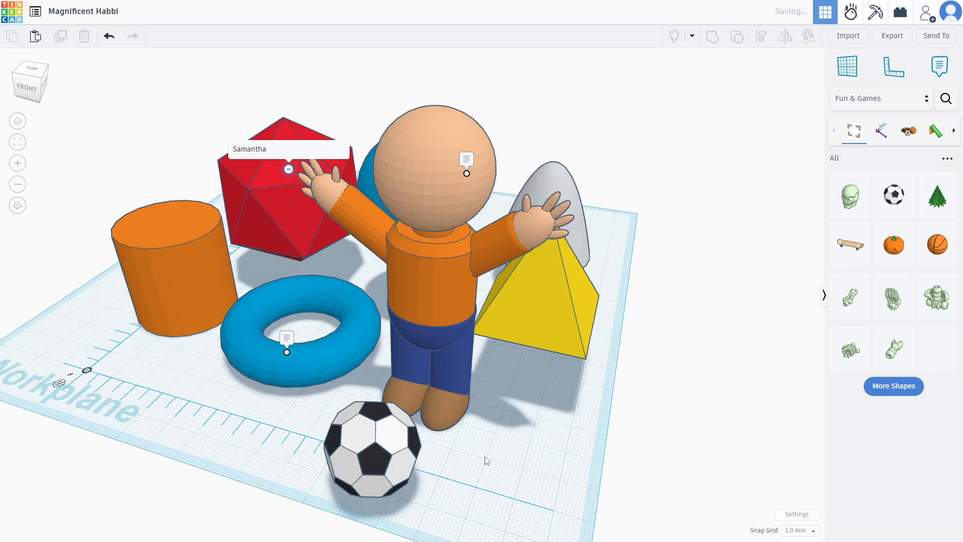
Set a new workplane on a front face of the soccer ball and view it from a low angle
{"action": "left_click", "coordinate": [847, 66]}
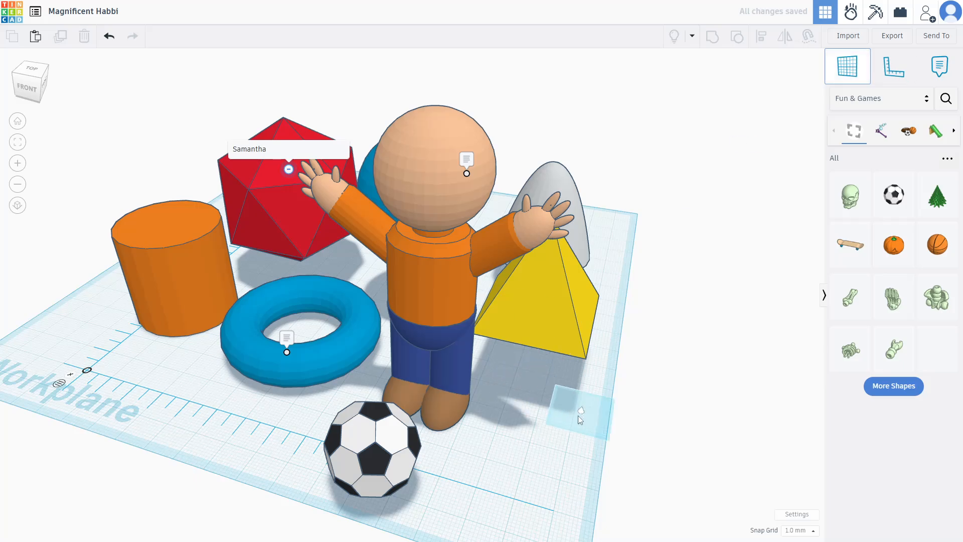
{"action": "left_click", "coordinate": [391, 465]}
{"action": "right_click_drag", "start_coordinate": [393, 465], "coordinate": [347, 329]}
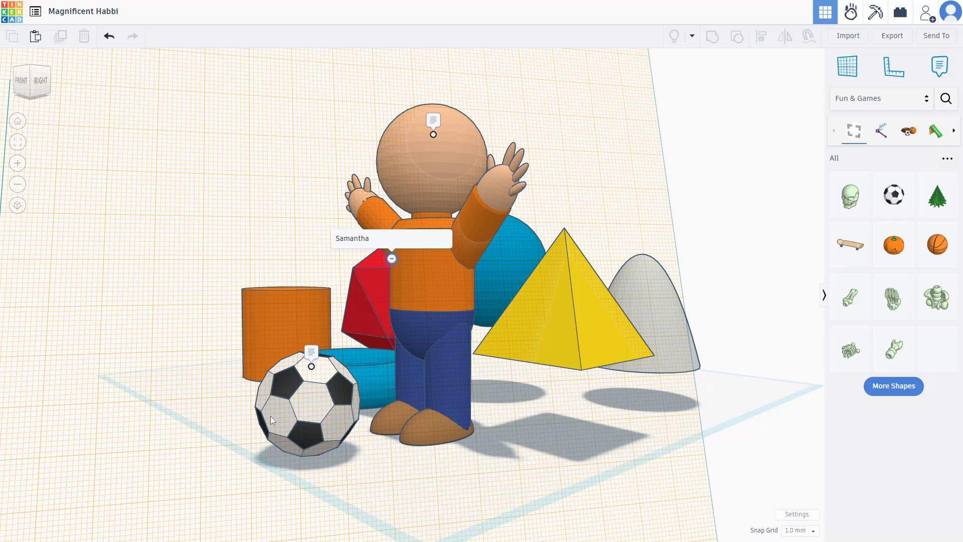
{"action": "right_click_drag", "start_coordinate": [270, 417], "coordinate": [310, 407]}
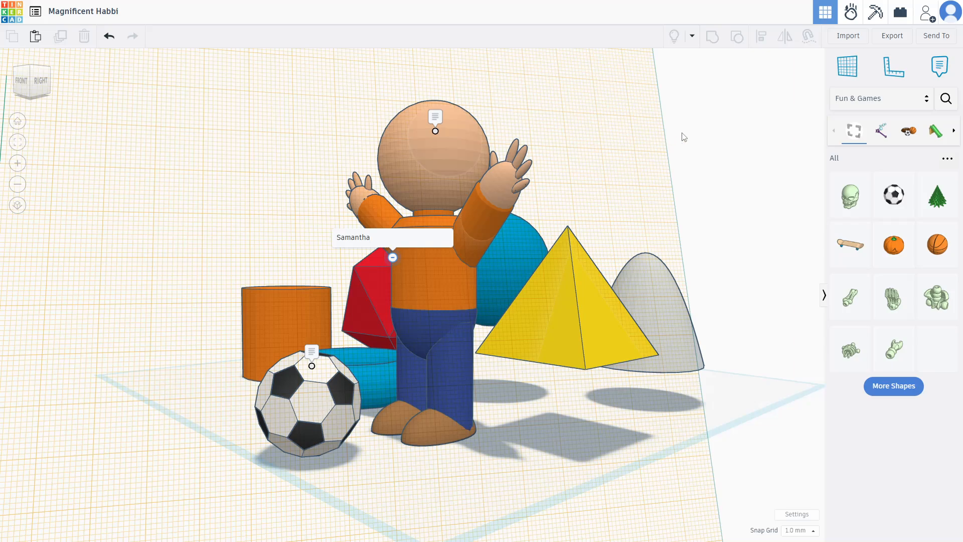
{"action": "right_click_drag", "start_coordinate": [684, 137], "coordinate": [721, 182]}
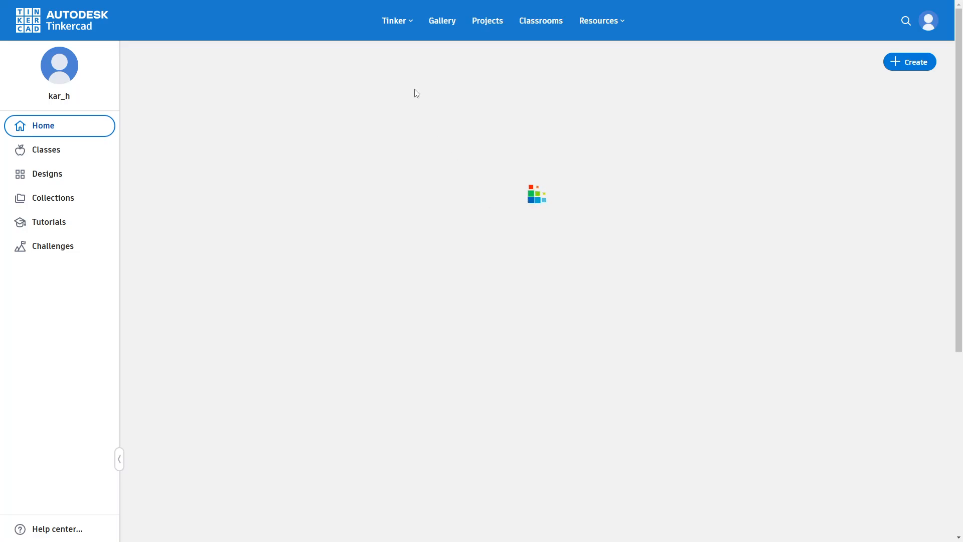
Open the existing Super Gogo-Tumelo cat design for editing
{"action": "left_click", "coordinate": [350, 169]}
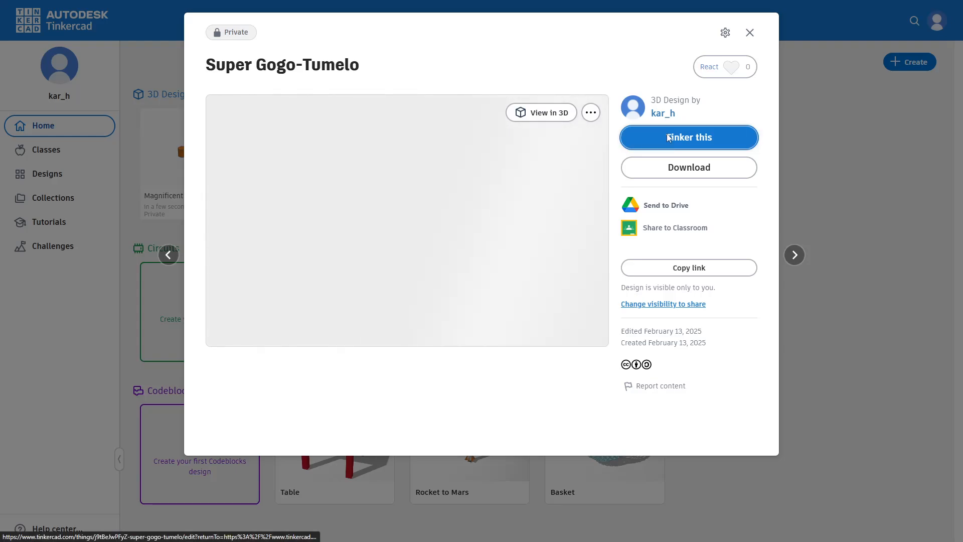
{"action": "left_click", "coordinate": [693, 127]}
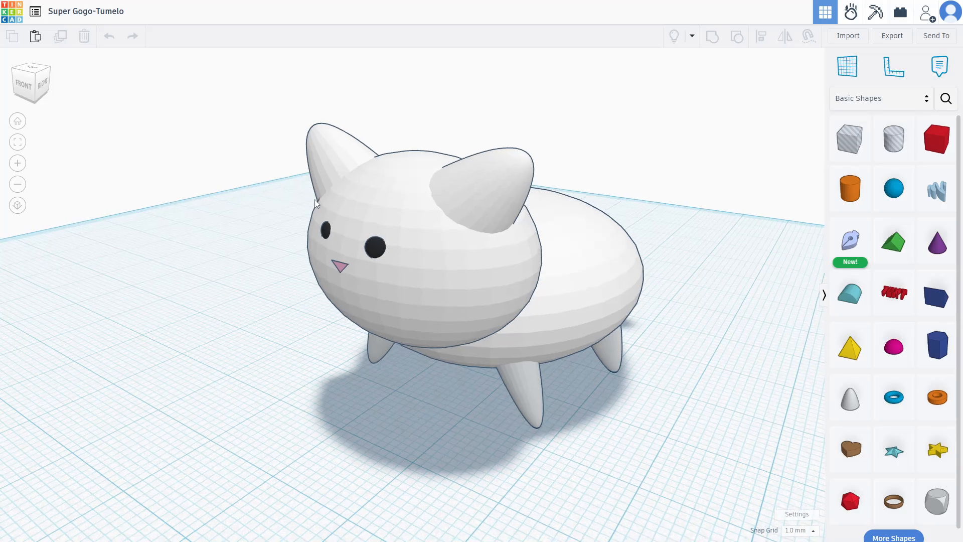
{"action": "scroll", "coordinate": [482, 237], "scroll_direction": "down", "scroll_amount": 1}
{"action": "right_click_drag", "start_coordinate": [482, 237], "coordinate": [601, 256]}
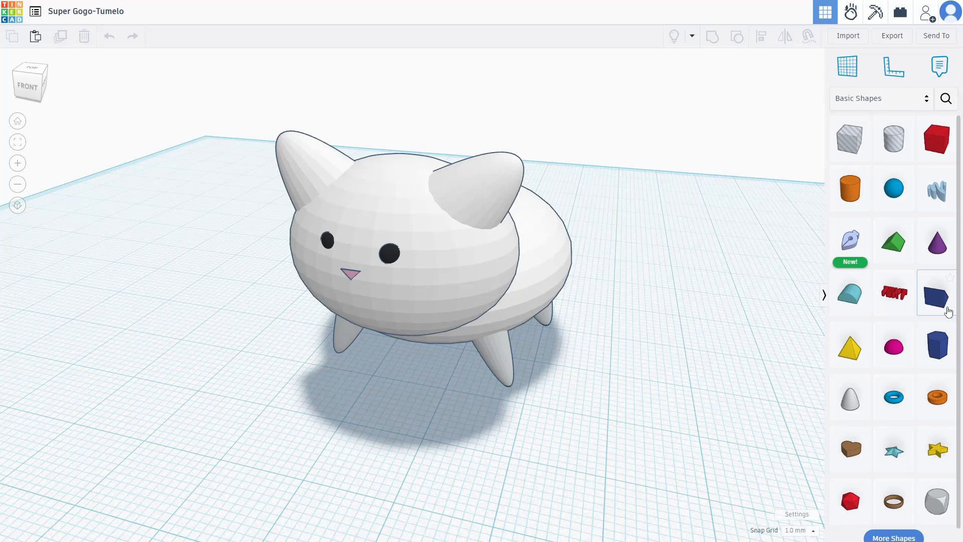
Place a Text shape on the workplane in front of the white cat
{"action": "left_click", "coordinate": [902, 310]}
{"action": "left_click", "coordinate": [421, 487]}
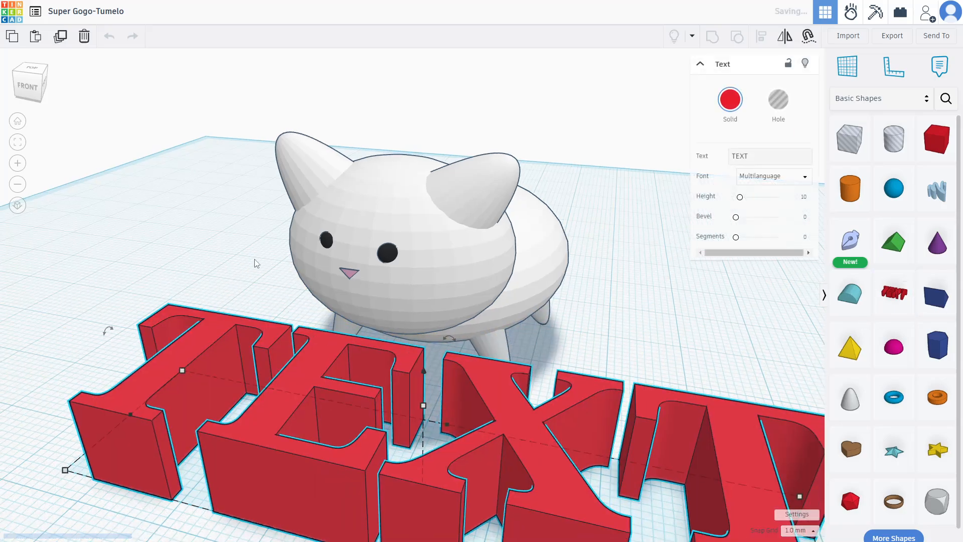
{"action": "scroll", "coordinate": [256, 296], "scroll_direction": "down", "scroll_amount": 2}
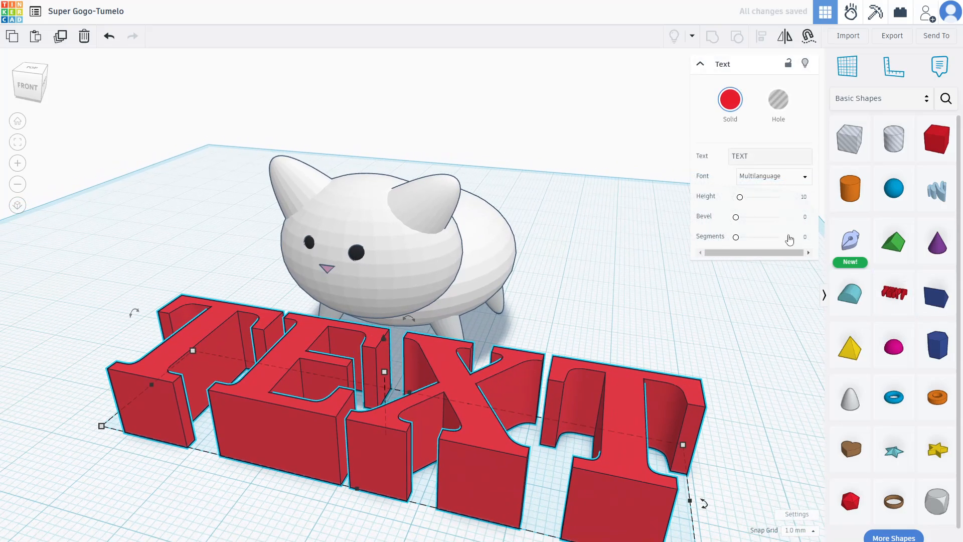
Try the wording CAT on the red text shape, and replace it with MEOW
{"action": "left_click", "coordinate": [721, 160]}
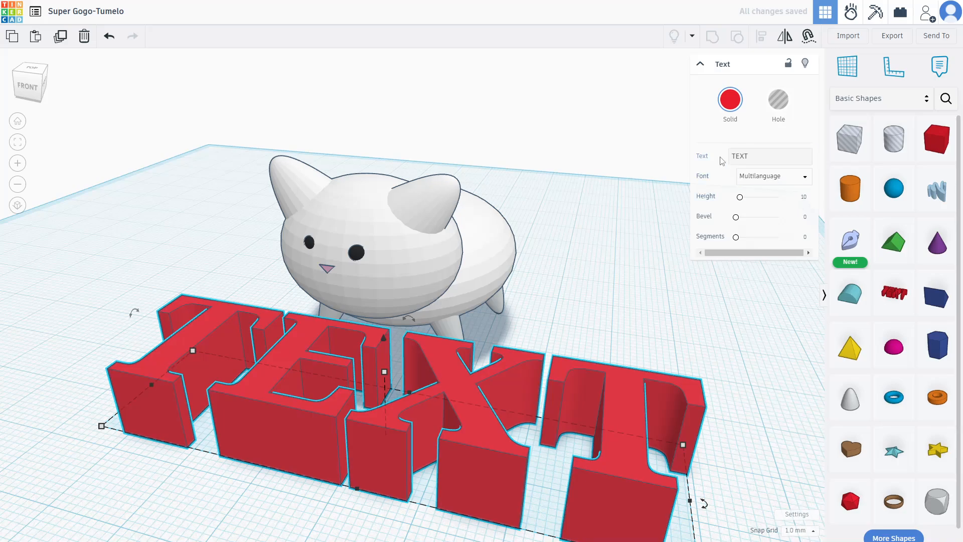
{"action": "left_click_drag", "start_coordinate": [759, 157], "coordinate": [723, 151]}
{"action": "type", "text": "CAT"}
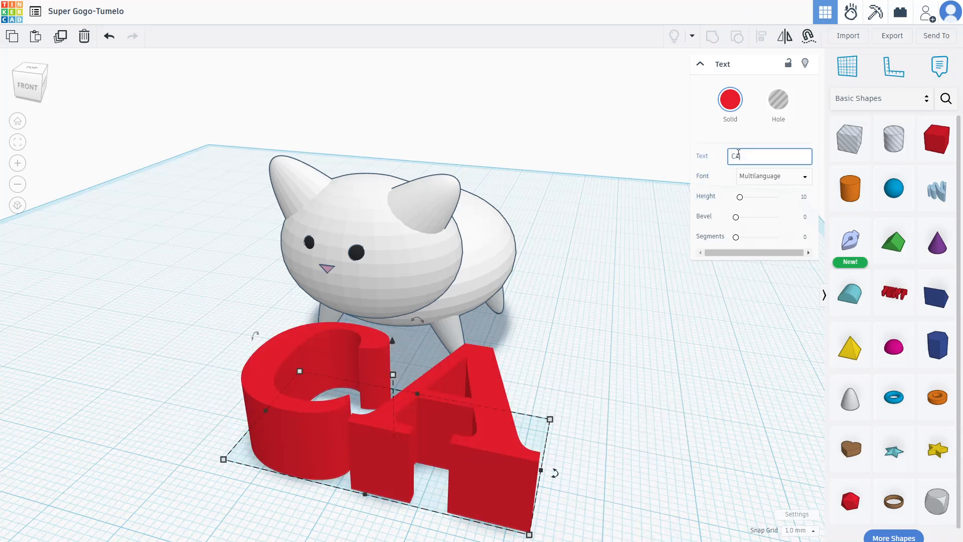
{"action": "key", "text": "BackSpace"}
{"action": "key", "text": "BackSpace"}
{"action": "key", "text": "BackSpace"}
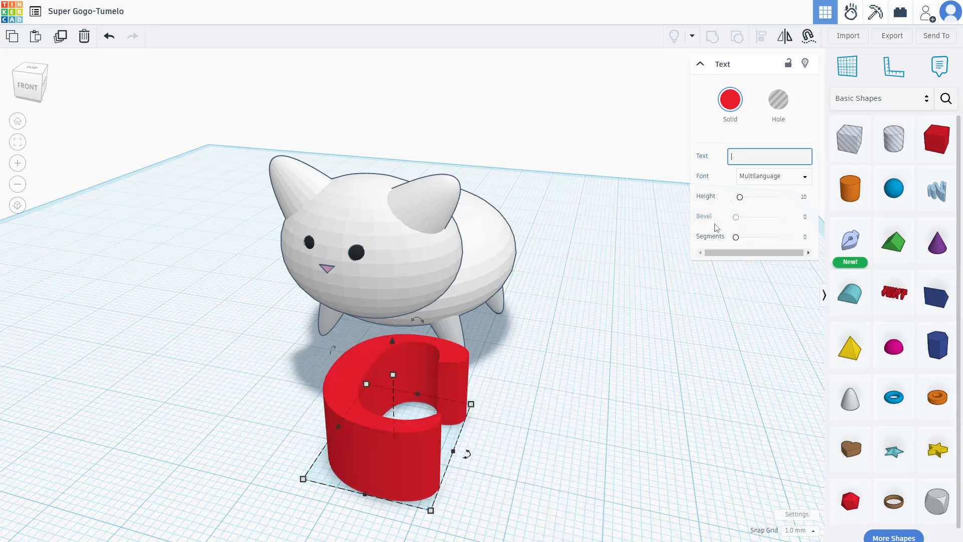
{"action": "type", "text": "MEOW"}
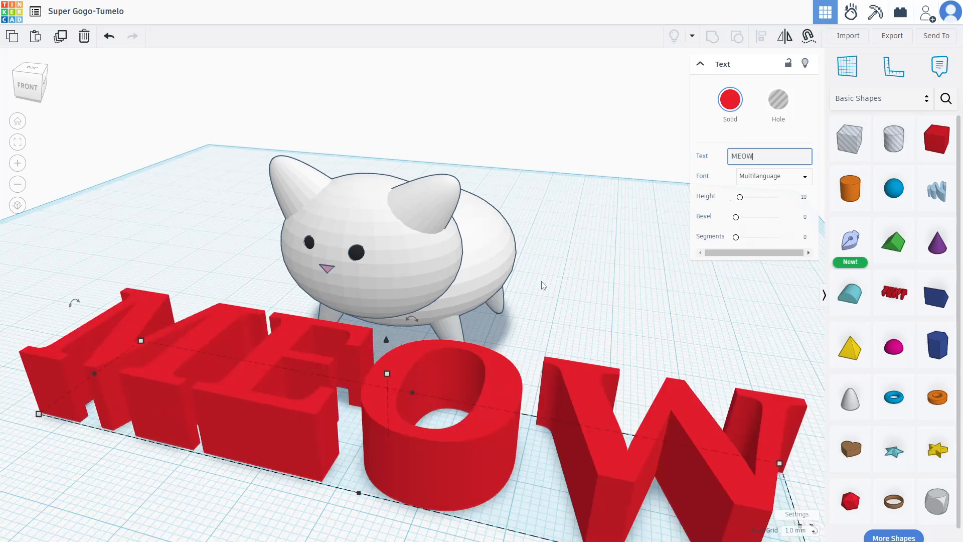
Try the Sans and Sans Mono fonts on the MEOW text, and settle on Serif
{"action": "left_click", "coordinate": [757, 176]}
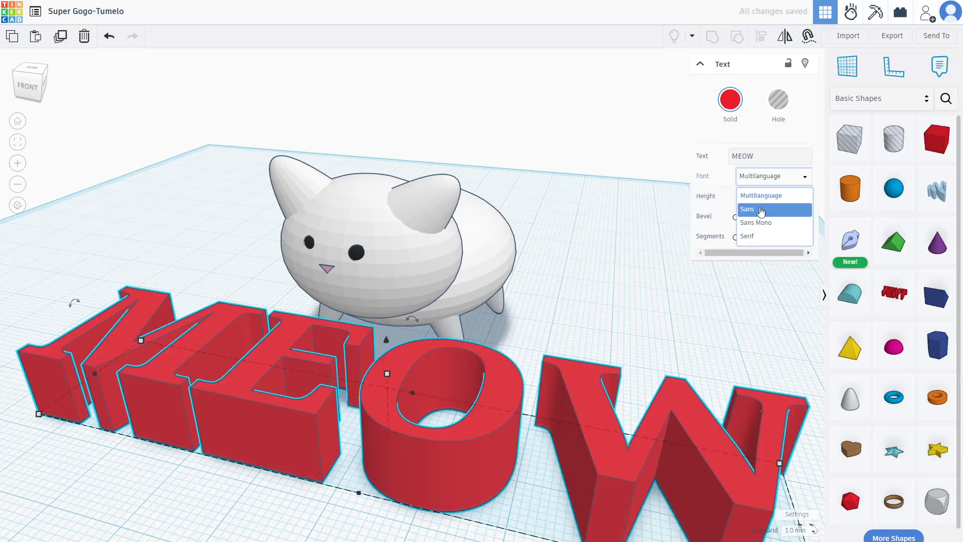
{"action": "left_click", "coordinate": [761, 211]}
{"action": "left_click", "coordinate": [766, 181]}
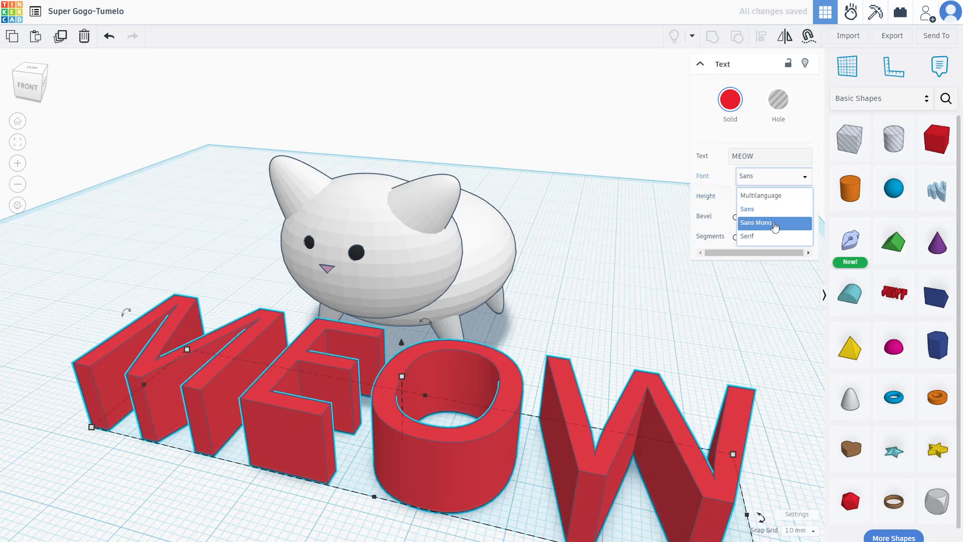
{"action": "left_click", "coordinate": [774, 223]}
{"action": "left_click", "coordinate": [773, 186]}
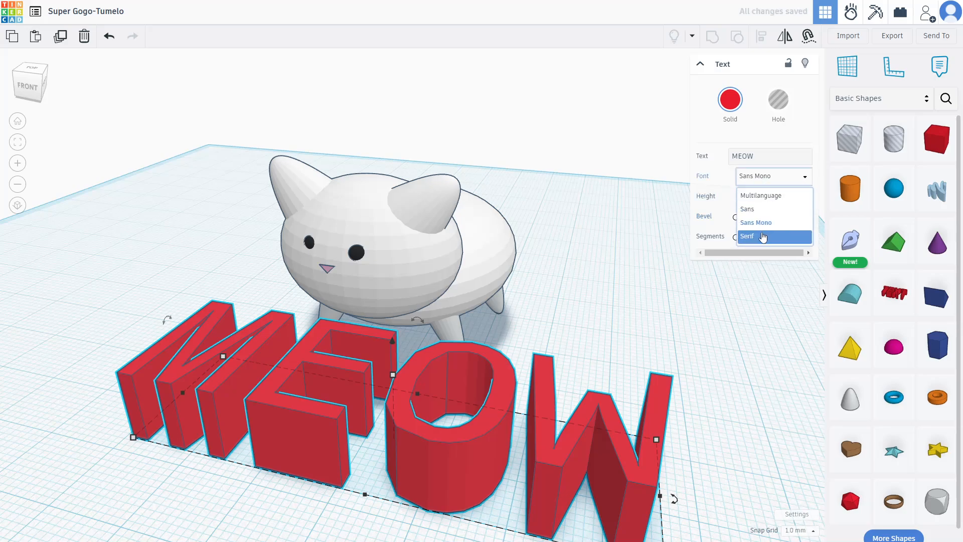
{"action": "left_click", "coordinate": [763, 236]}
Raise the MEOW text's height to about 13.3, and shift the text sideways in front of the cat
{"action": "left_click_drag", "start_coordinate": [742, 203], "coordinate": [742, 208]}
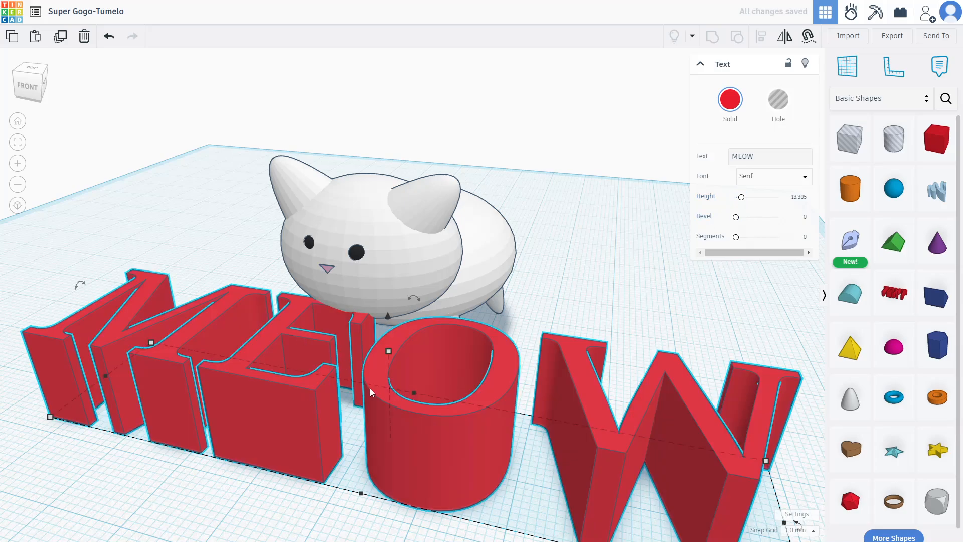
{"action": "left_click_drag", "start_coordinate": [369, 389], "coordinate": [302, 405]}
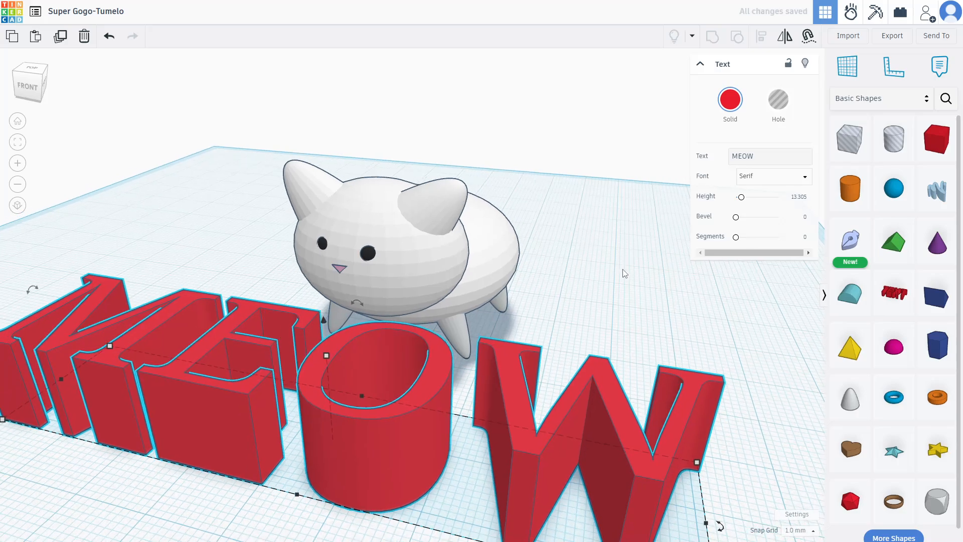
{"action": "scroll", "coordinate": [625, 273], "scroll_direction": "down", "scroll_amount": 2}
{"action": "scroll", "coordinate": [181, 462], "scroll_direction": "up", "scroll_amount": 1}
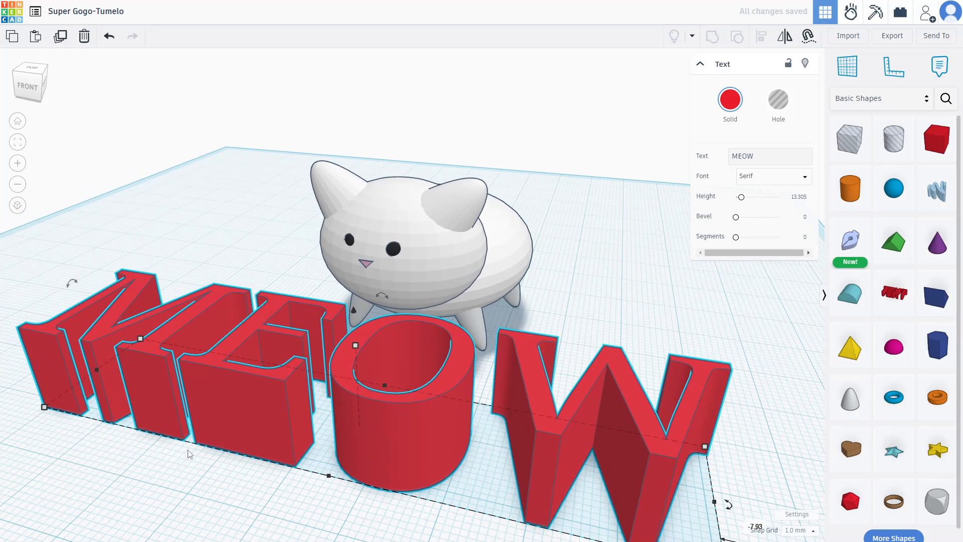
Try adjusting the MEOW text's segments setting, and deselect the text
{"action": "left_click_drag", "start_coordinate": [737, 243], "coordinate": [751, 242]}
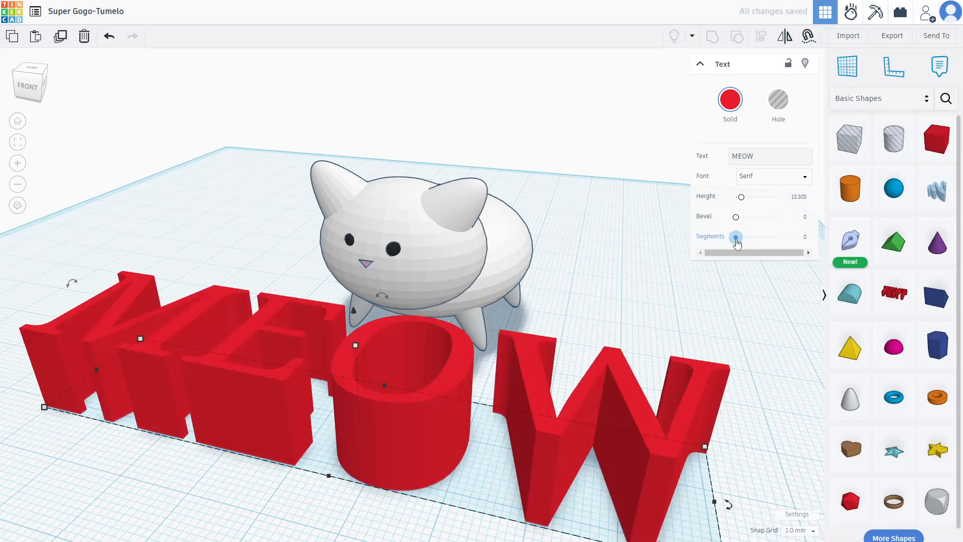
{"action": "right_click_drag", "start_coordinate": [648, 276], "coordinate": [428, 157]}
{"action": "left_click", "coordinate": [616, 241]}
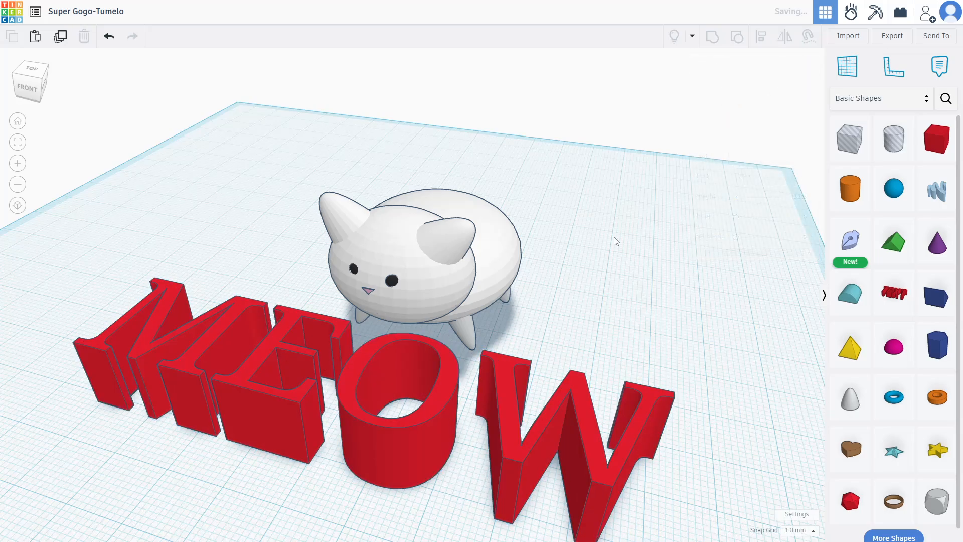
{"action": "right_click_drag", "start_coordinate": [618, 237], "coordinate": [621, 207]}
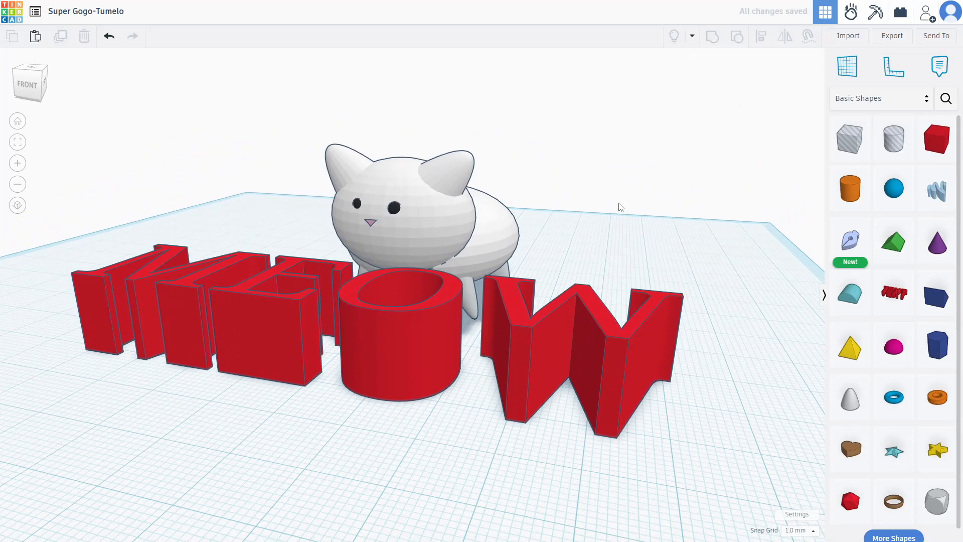
{"action": "scroll", "coordinate": [356, 164], "scroll_direction": "up", "scroll_amount": 3}
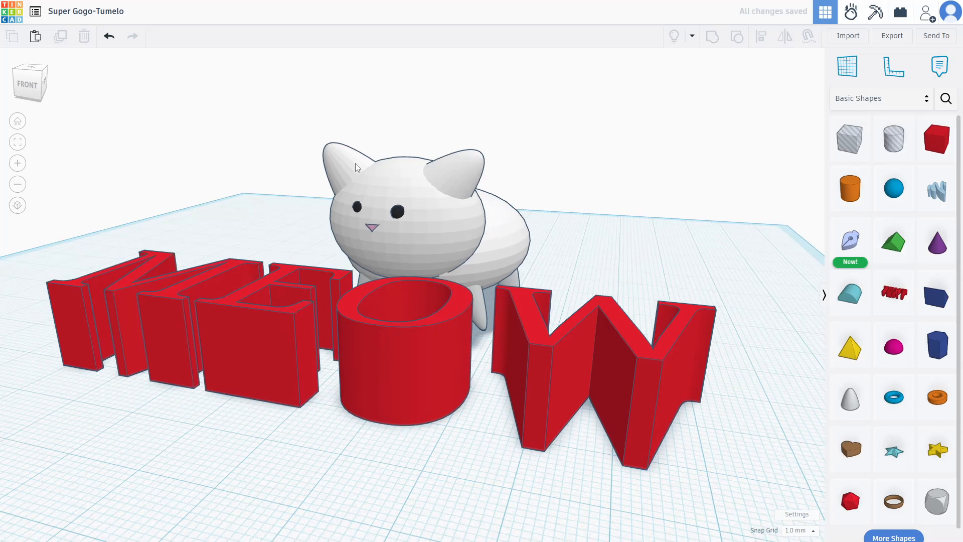
{"action": "right_click_drag", "start_coordinate": [585, 114], "coordinate": [637, 159]}
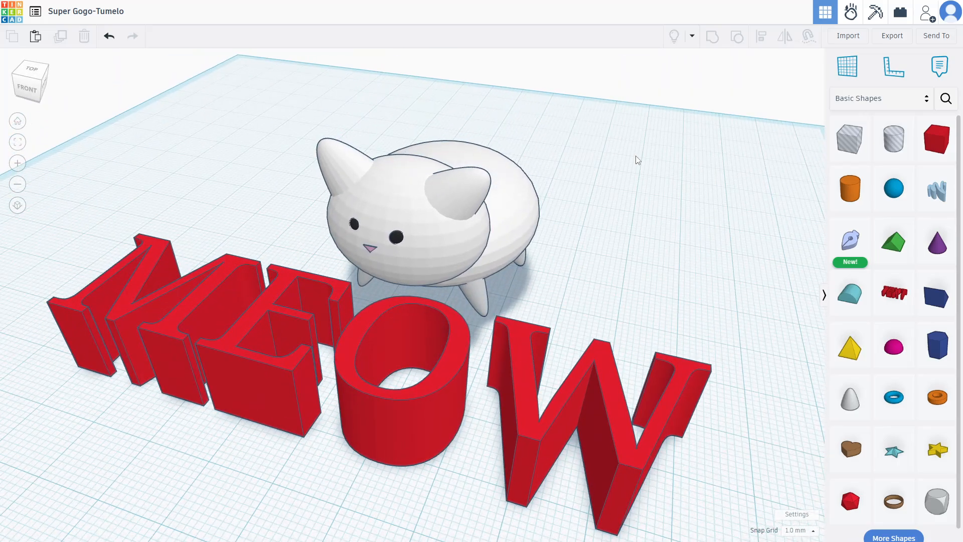